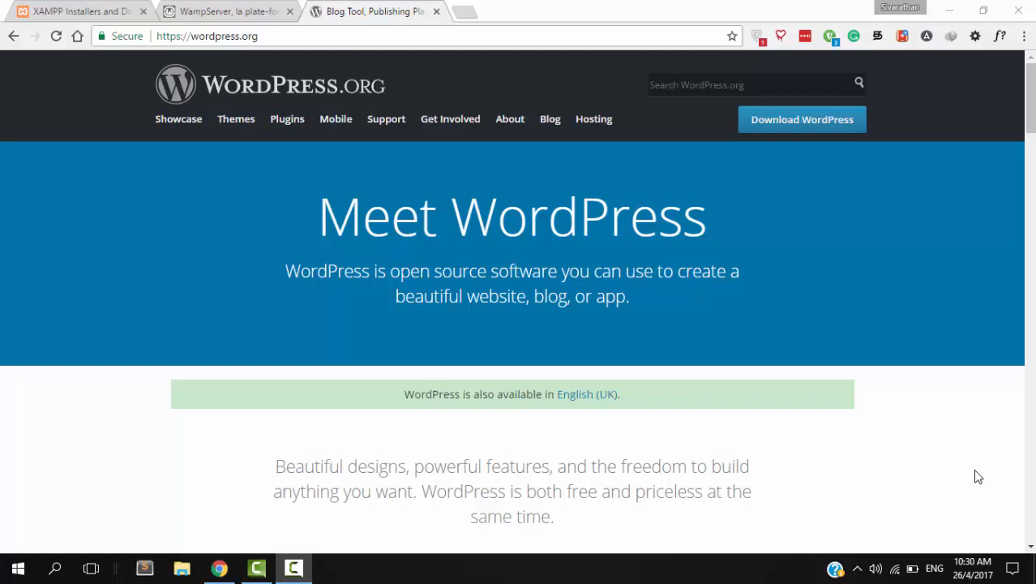
- Switch to the Chrome tab showing the XAMPP Installers and Downloads page
{"action": "left_click", "coordinate": [94, 12]}
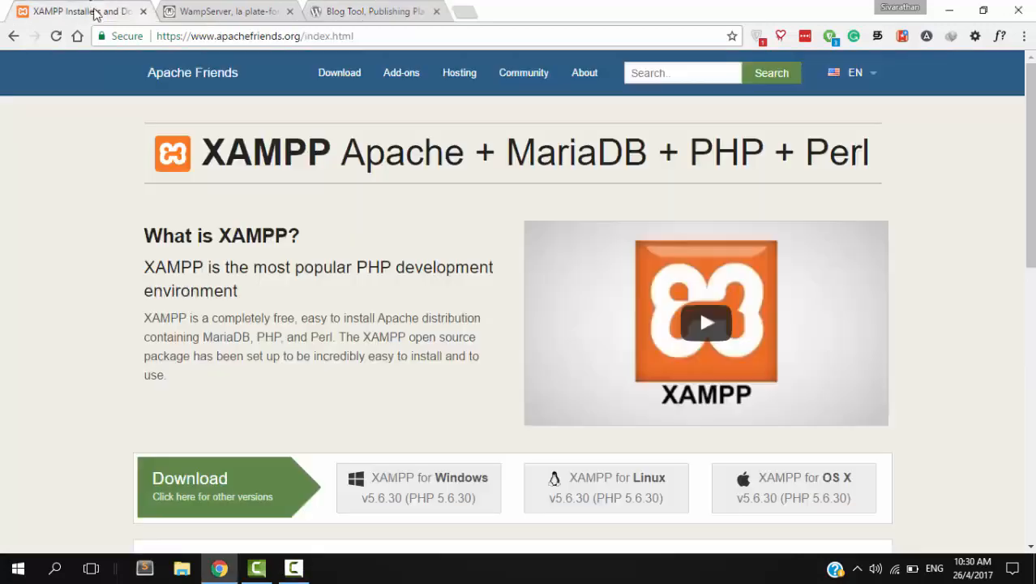
- Look over the downloads on the WampServer page
{"action": "left_click", "coordinate": [205, 10]}
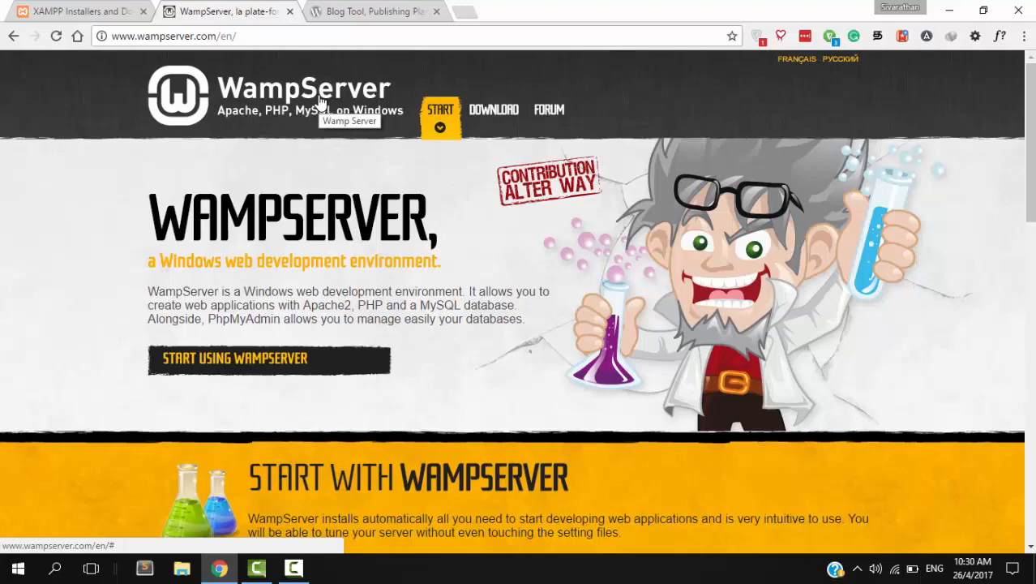
{"action": "scroll", "coordinate": [340, 162], "scroll_direction": "down", "scroll_amount": 12}
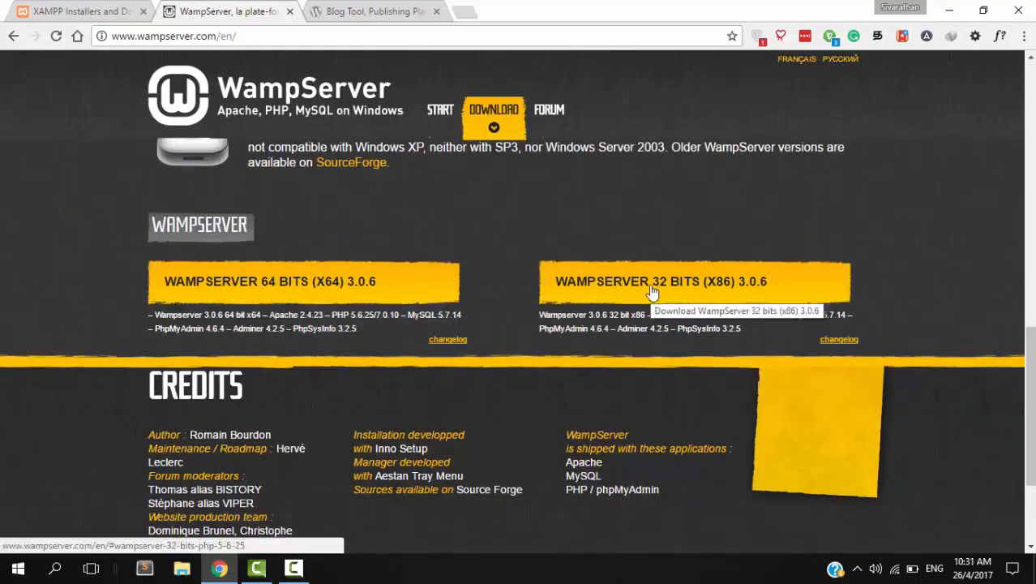
{"action": "scroll", "coordinate": [346, 241], "scroll_direction": "up", "scroll_amount": 12}
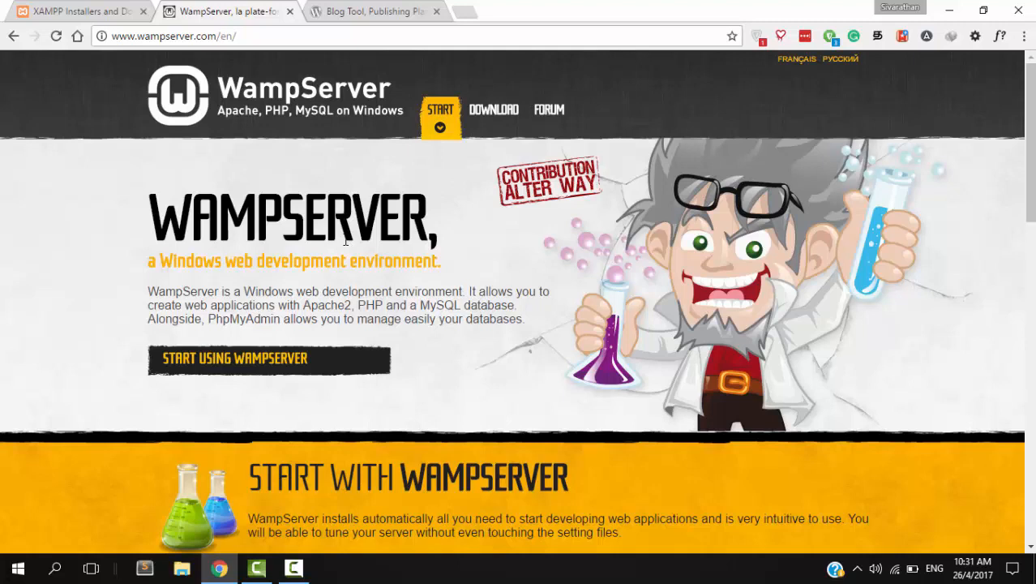
- Return to the XAMPP page, scroll to its 5.6.30 download buttons, and open File Explorer
{"action": "key", "text": "ctrl+shift+Tab"}
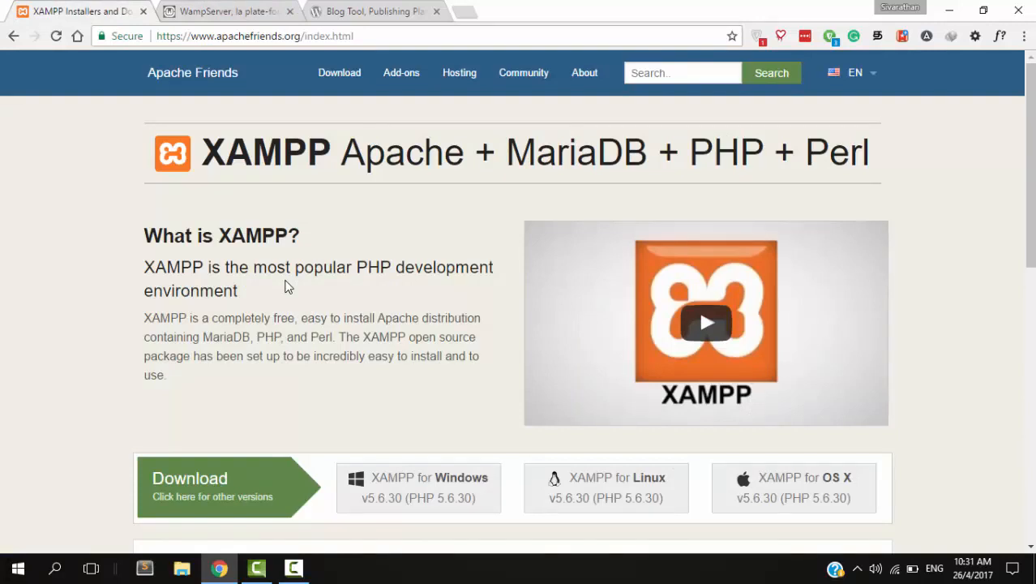
{"action": "left_click_drag", "start_coordinate": [210, 154], "coordinate": [326, 167]}
{"action": "scroll", "coordinate": [341, 346], "scroll_direction": "down", "scroll_amount": 3}
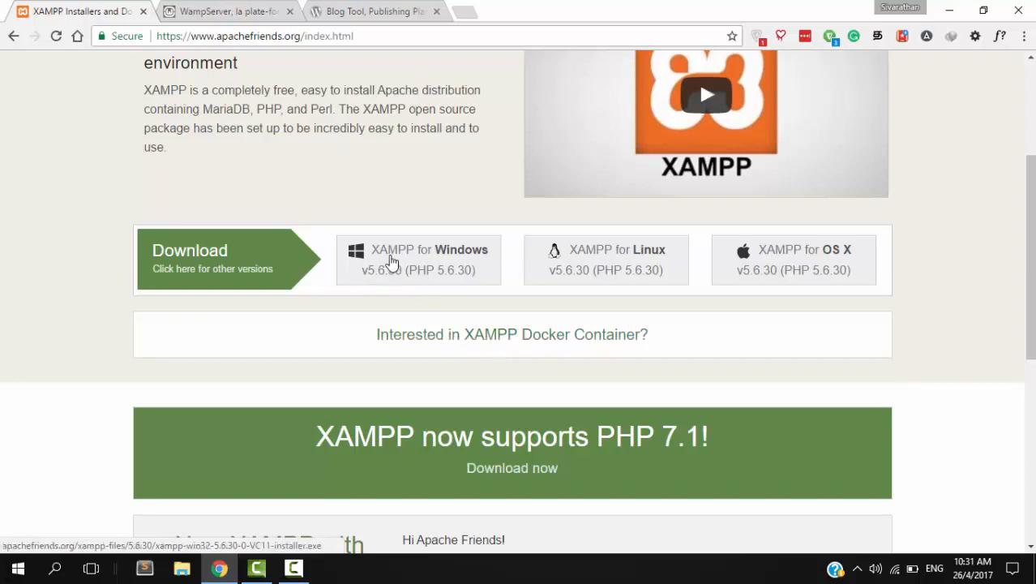
{"action": "left_click", "coordinate": [183, 570]}
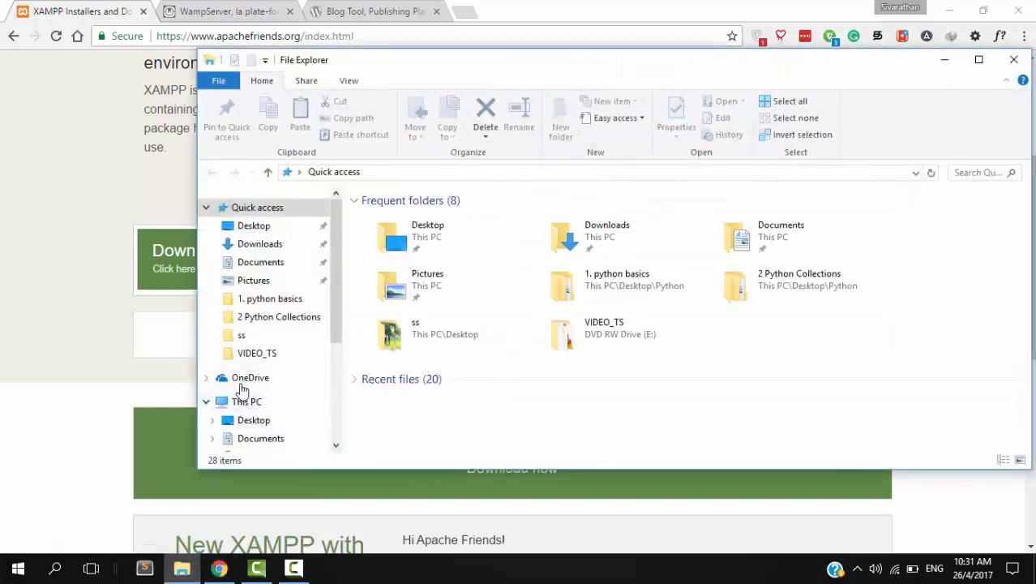
- Browse to C:\xampp and bring up the XAMPP control panel
{"action": "left_click", "coordinate": [249, 401]}
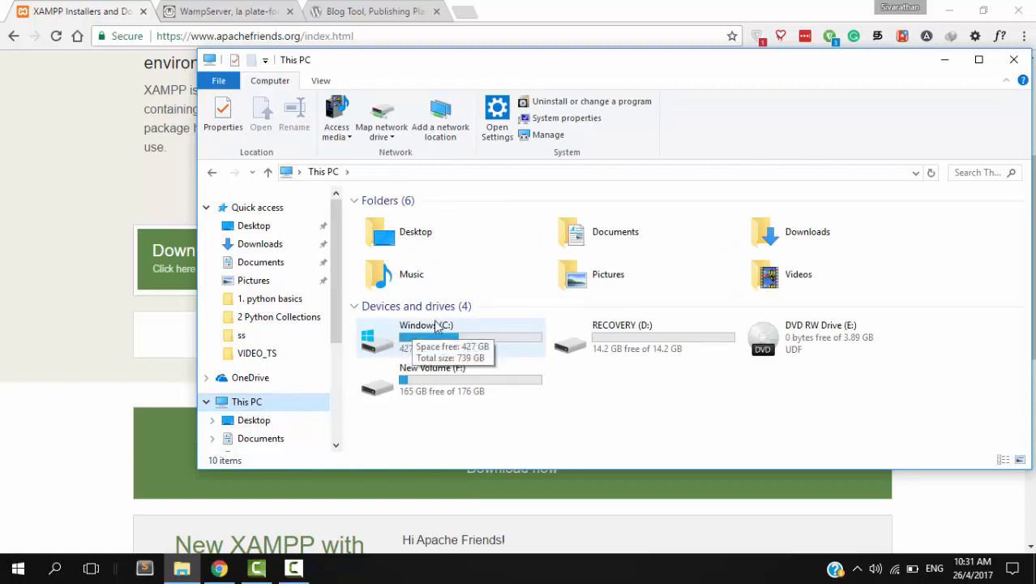
{"action": "double_click", "coordinate": [428, 349]}
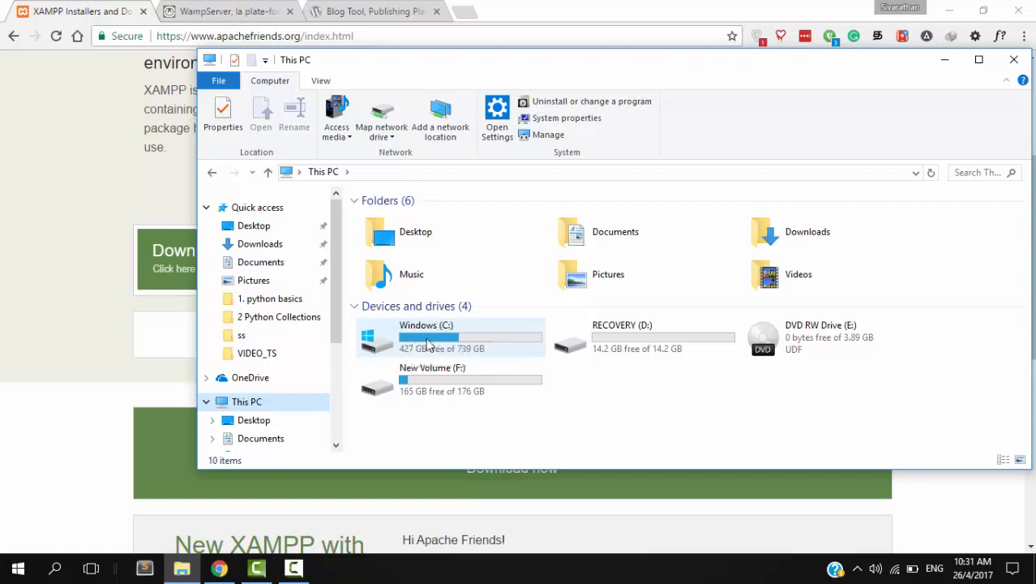
{"action": "scroll", "coordinate": [428, 324], "scroll_direction": "down", "scroll_amount": 4}
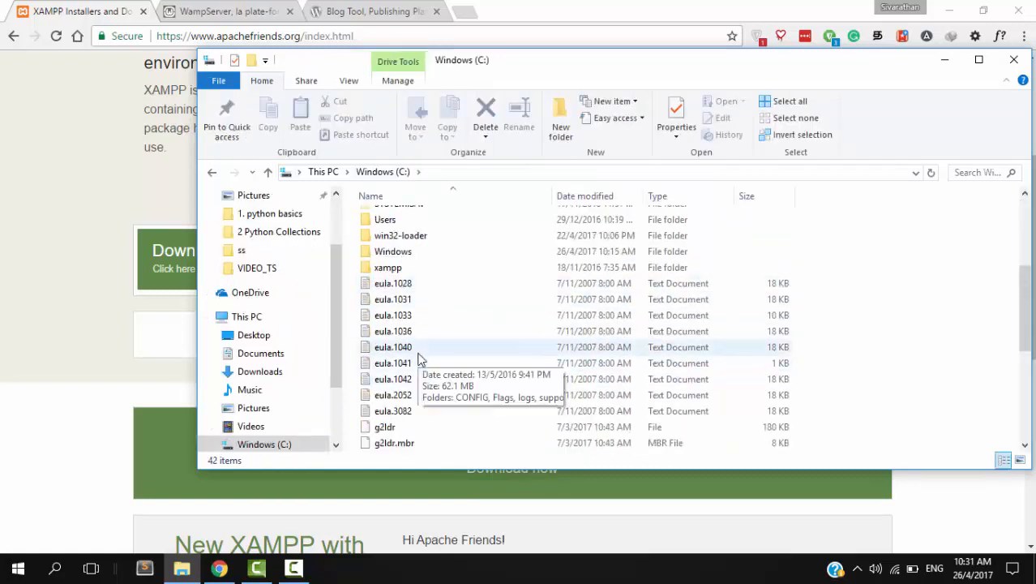
{"action": "left_click", "coordinate": [384, 270]}
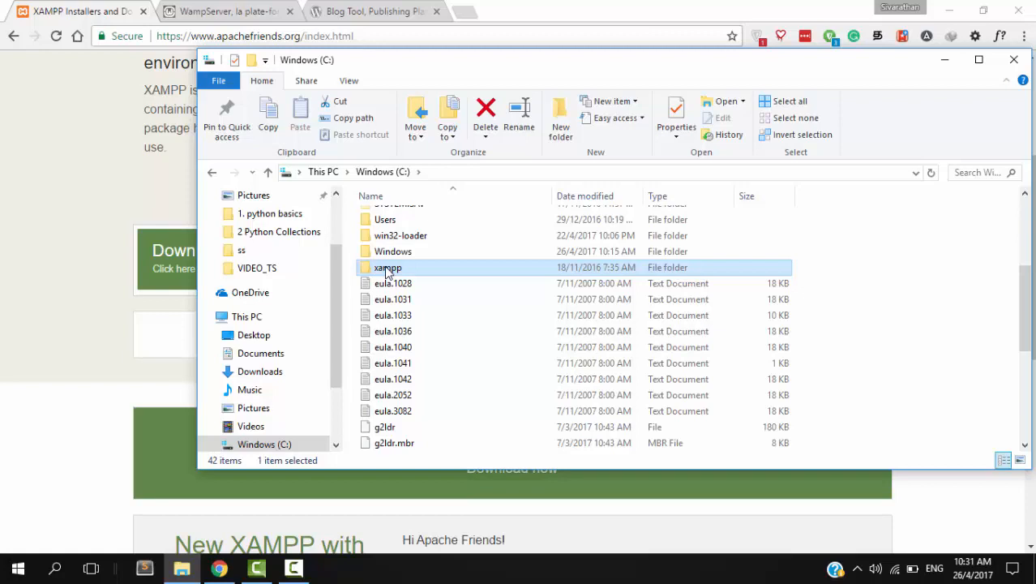
{"action": "double_click", "coordinate": [388, 268]}
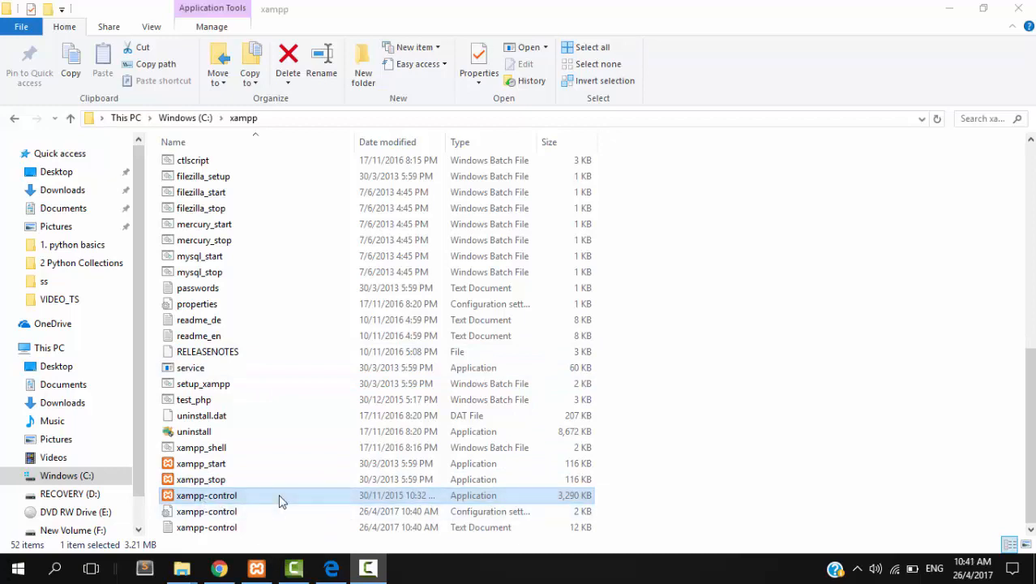
{"action": "left_click", "coordinate": [266, 569]}
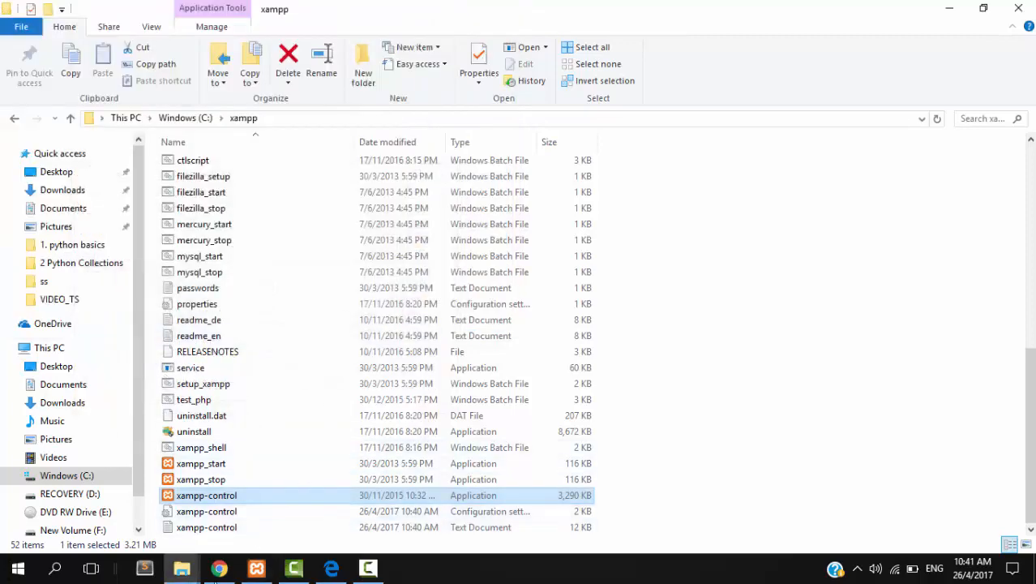
{"action": "key", "text": "alt+Tab"}
- Load localhost in Chrome and check the XAMPP for Windows 7.0.9 dashboard
{"action": "left_click", "coordinate": [291, 35]}
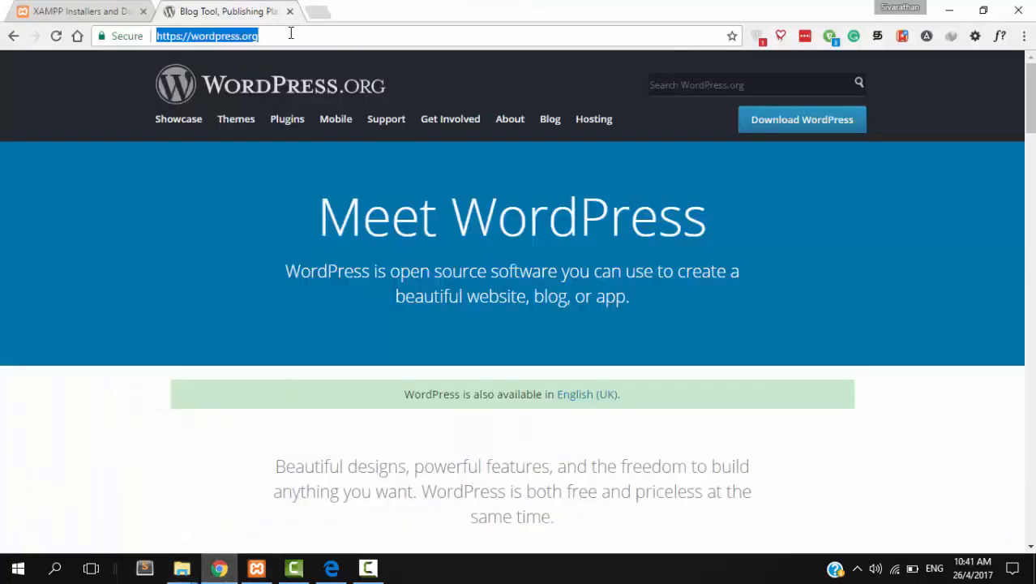
{"action": "type", "text": "localhost"}
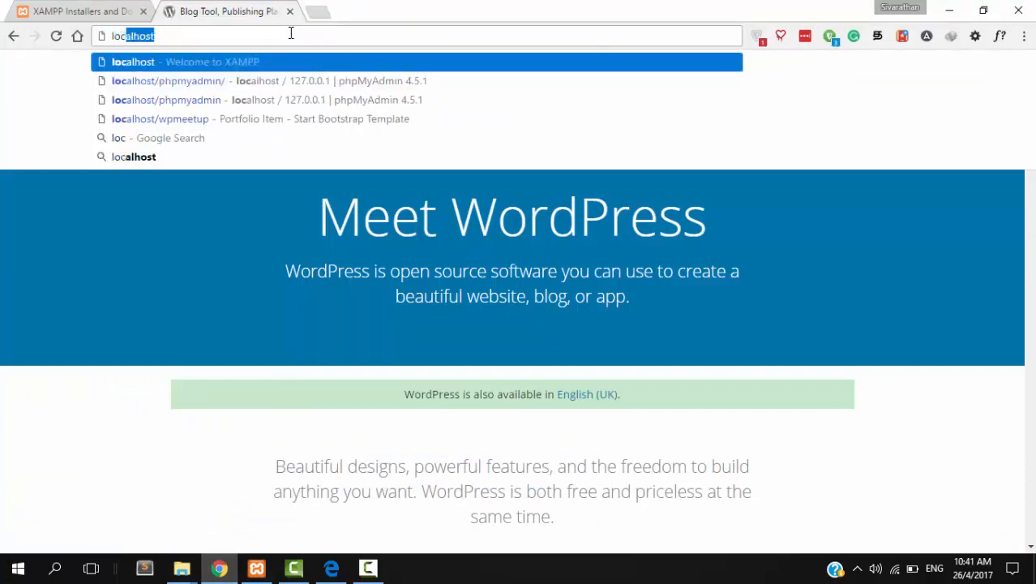
{"action": "key", "text": "Return"}
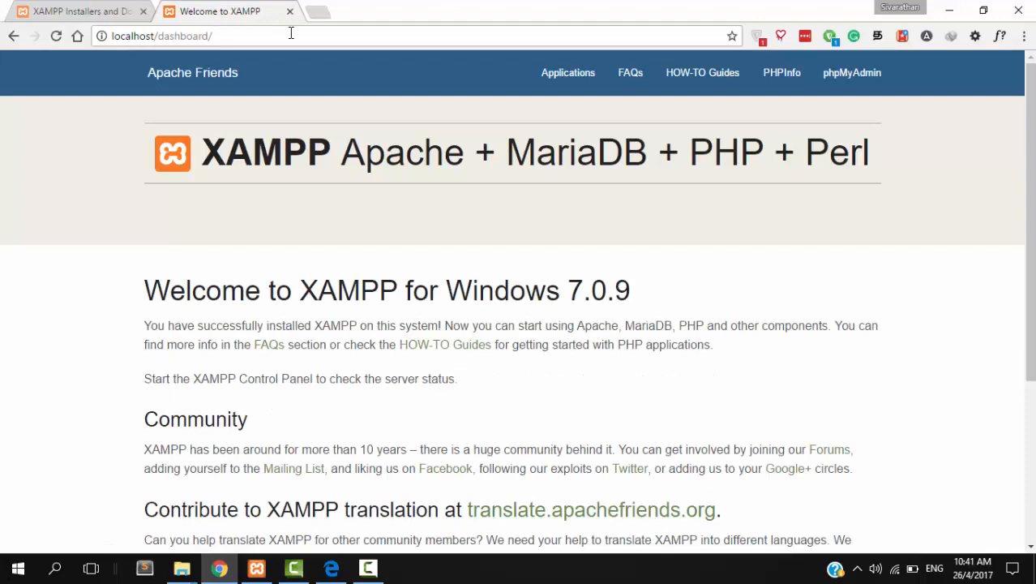
{"action": "scroll", "coordinate": [117, 81], "scroll_direction": "down", "scroll_amount": 3}
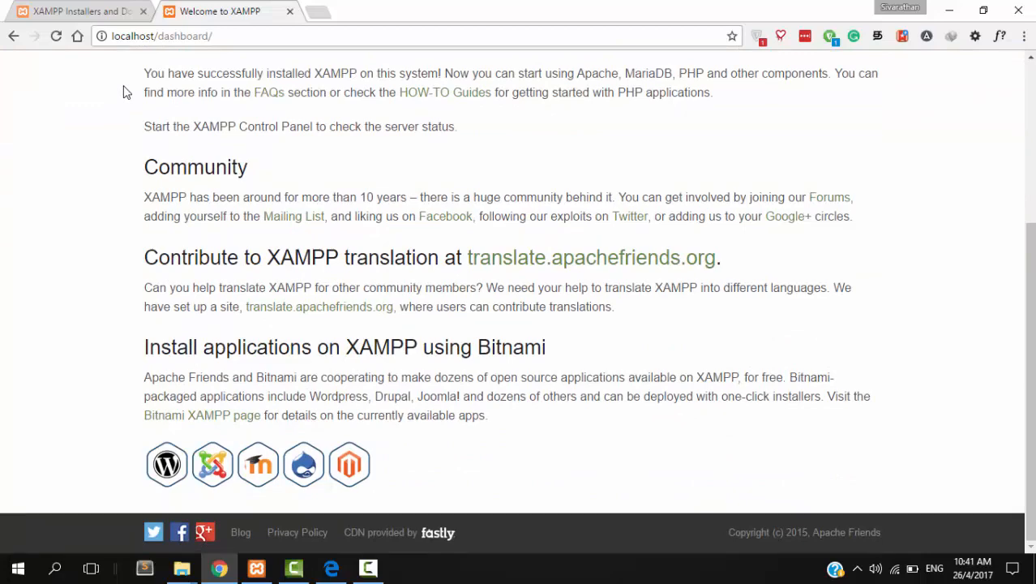
{"action": "scroll", "coordinate": [130, 90], "scroll_direction": "up", "scroll_amount": 3}
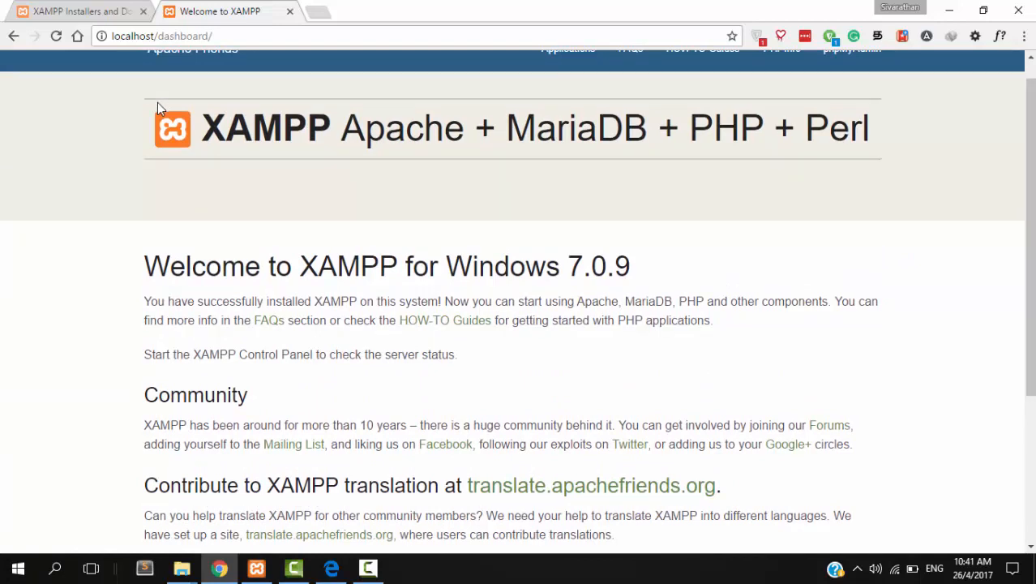
{"action": "left_click", "coordinate": [185, 38]}
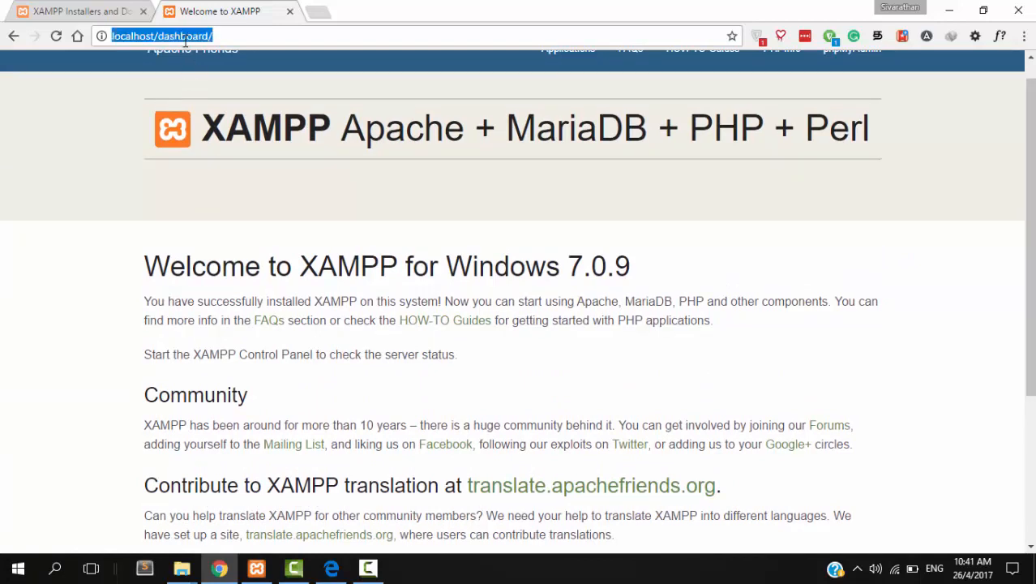
- Open the WordPress 4.7.4 download page, then switch to the Downloads\Compressed folder window
{"action": "type", "text": "wordpress.org"}
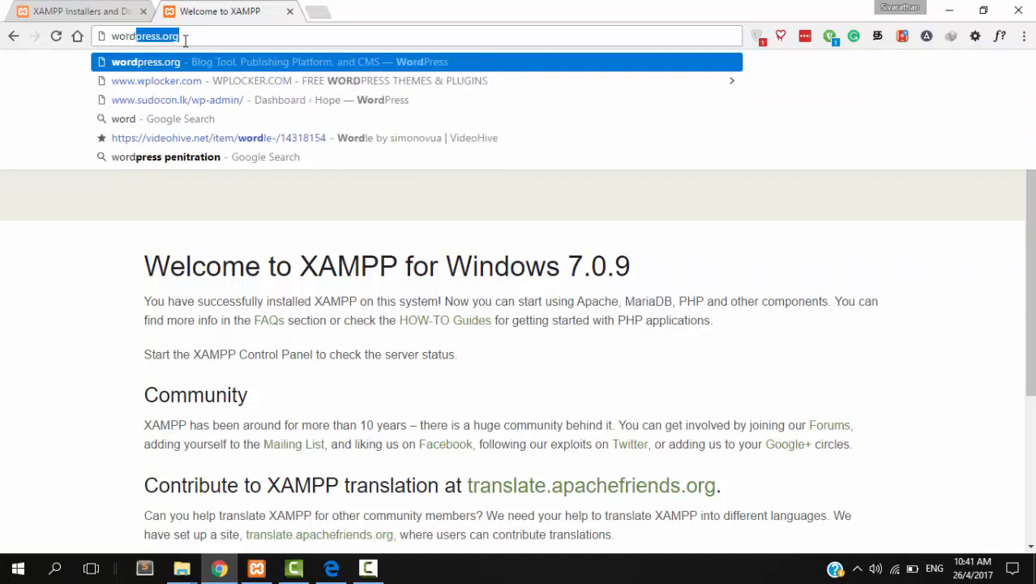
{"action": "left_click", "coordinate": [208, 65]}
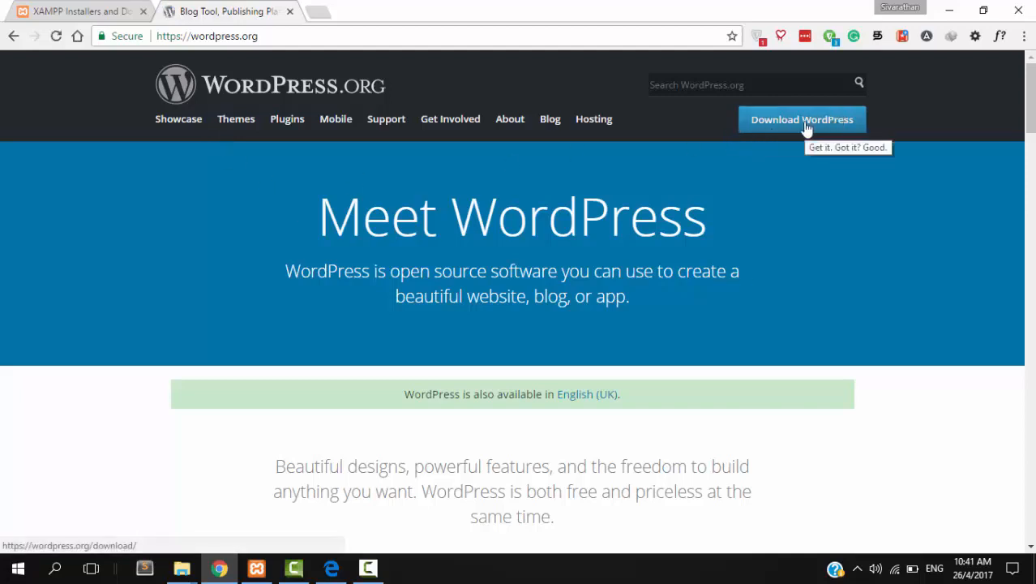
{"action": "left_click", "coordinate": [804, 123]}
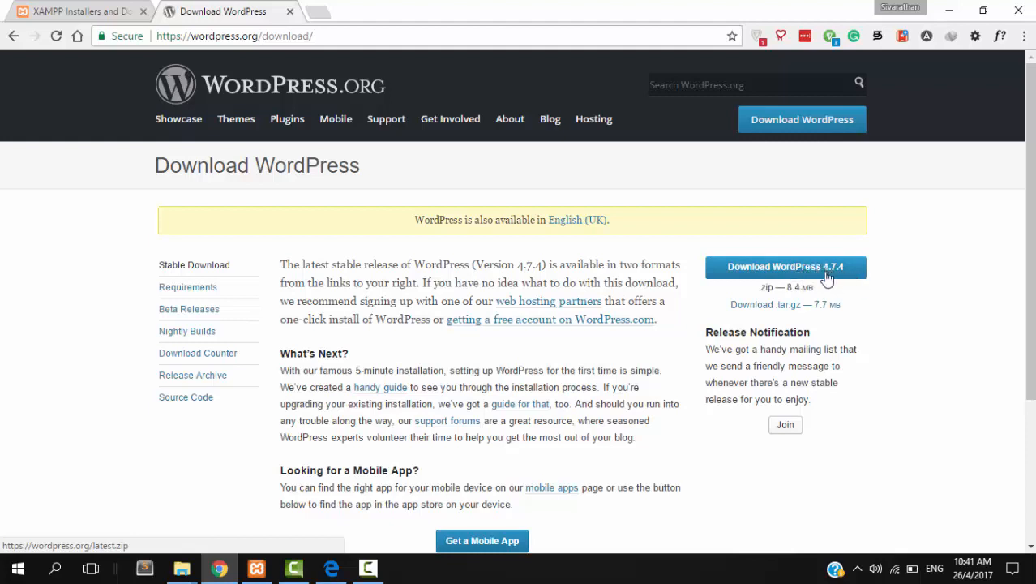
{"action": "left_click", "coordinate": [182, 567]}
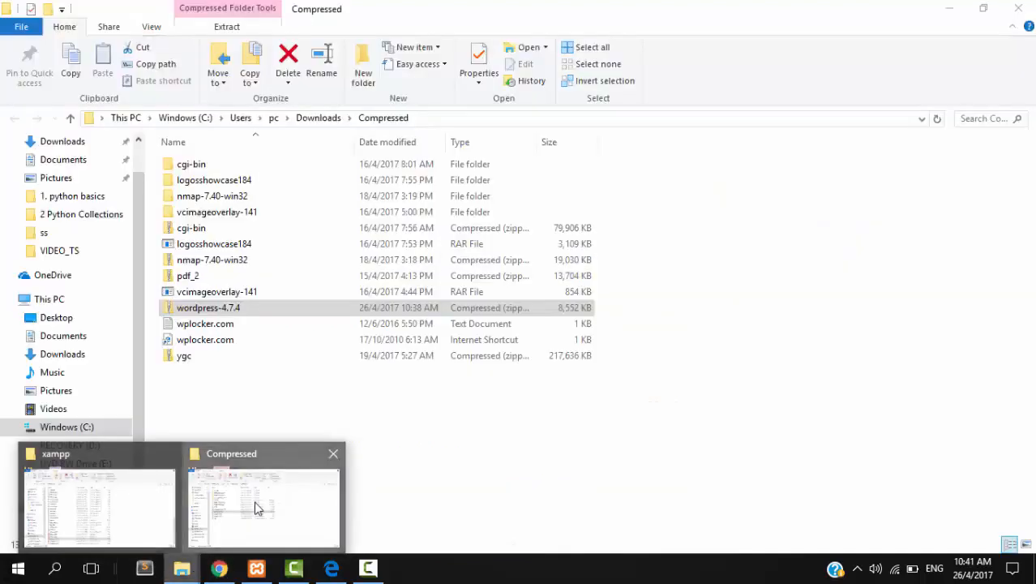
{"action": "left_click", "coordinate": [256, 506]}
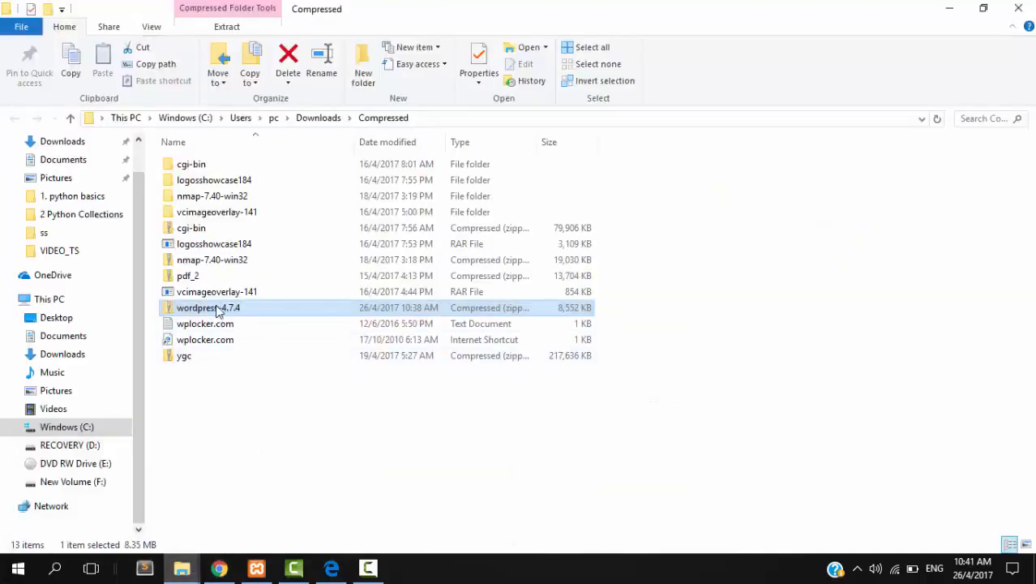
- Extract wordpress-4.7.4.zip into Downloads\Compressed\wordpress-4.7.4 and close the Compressed window
{"action": "right_click", "coordinate": [234, 310]}
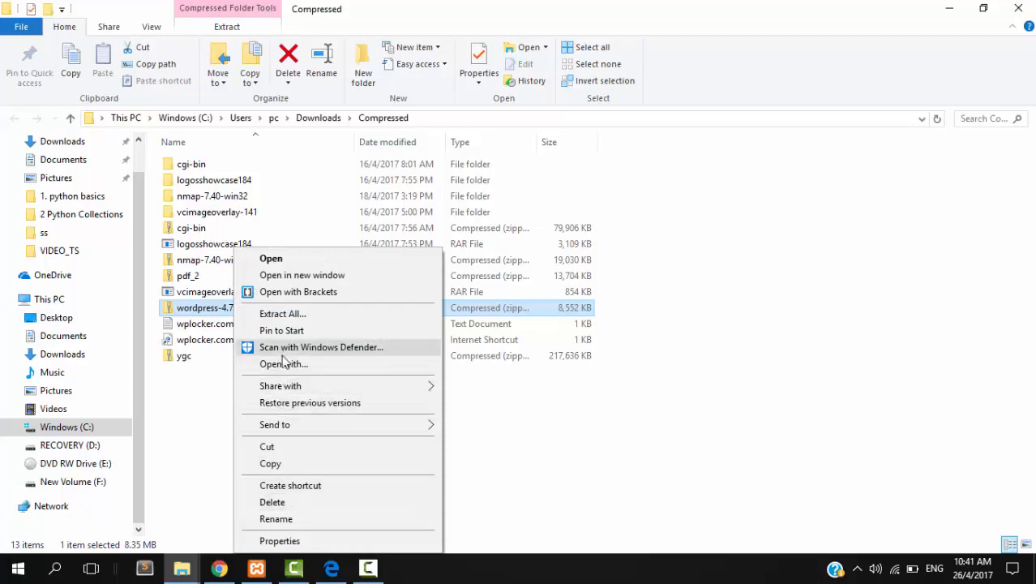
{"action": "mouse_move", "coordinate": [298, 381]}
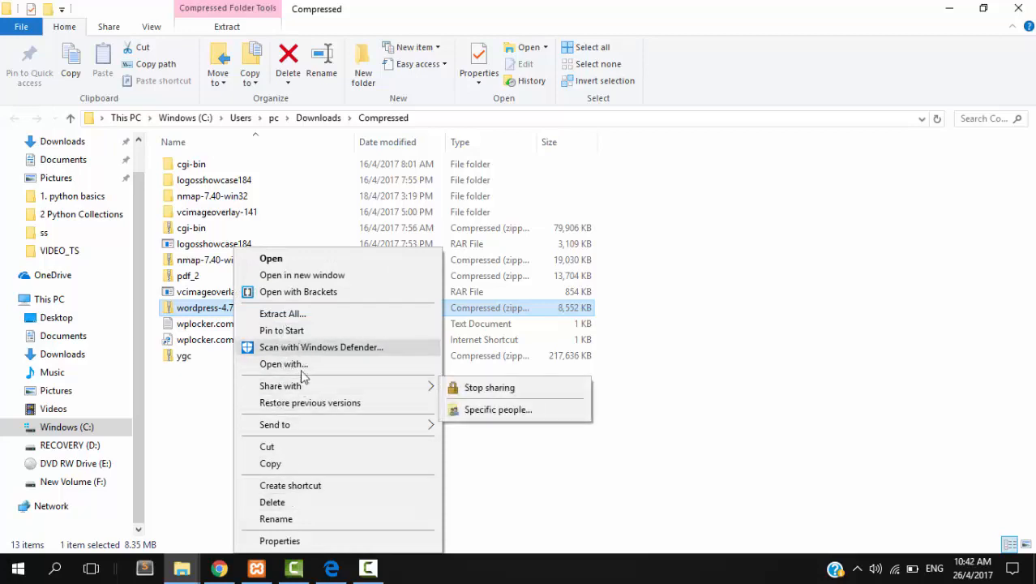
{"action": "left_click", "coordinate": [288, 314]}
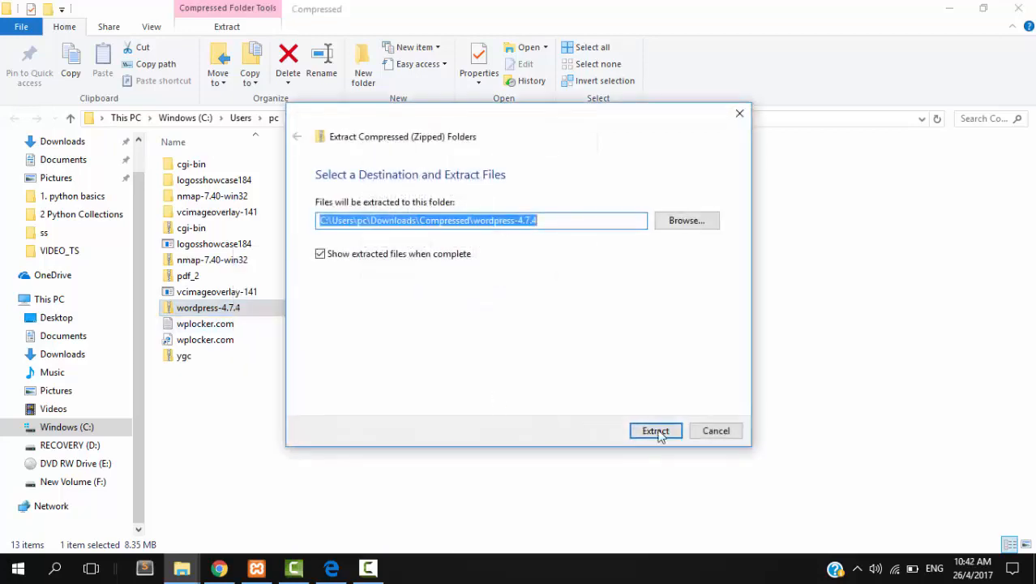
{"action": "left_click", "coordinate": [656, 430]}
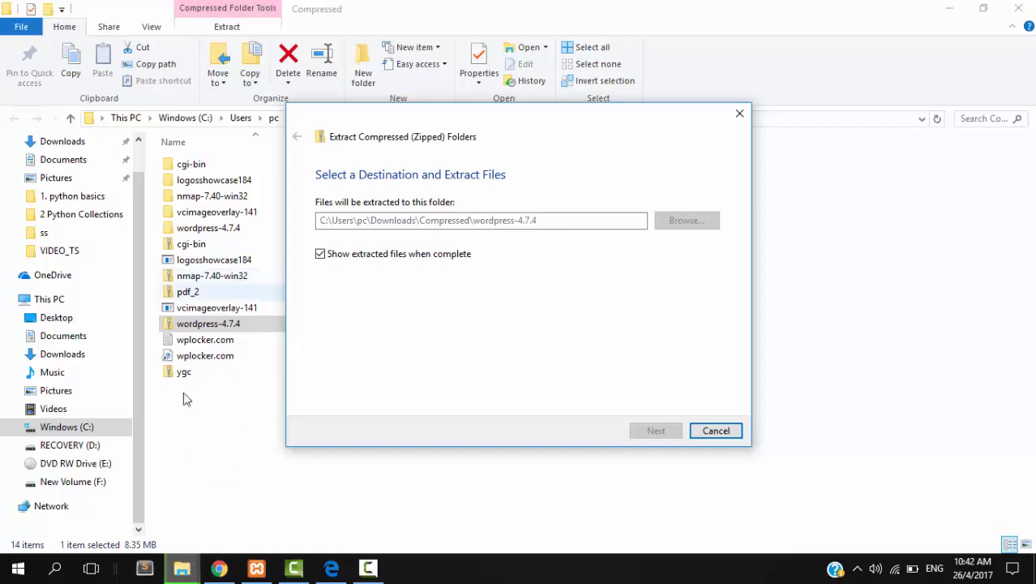
{"action": "mouse_move", "coordinate": [180, 568]}
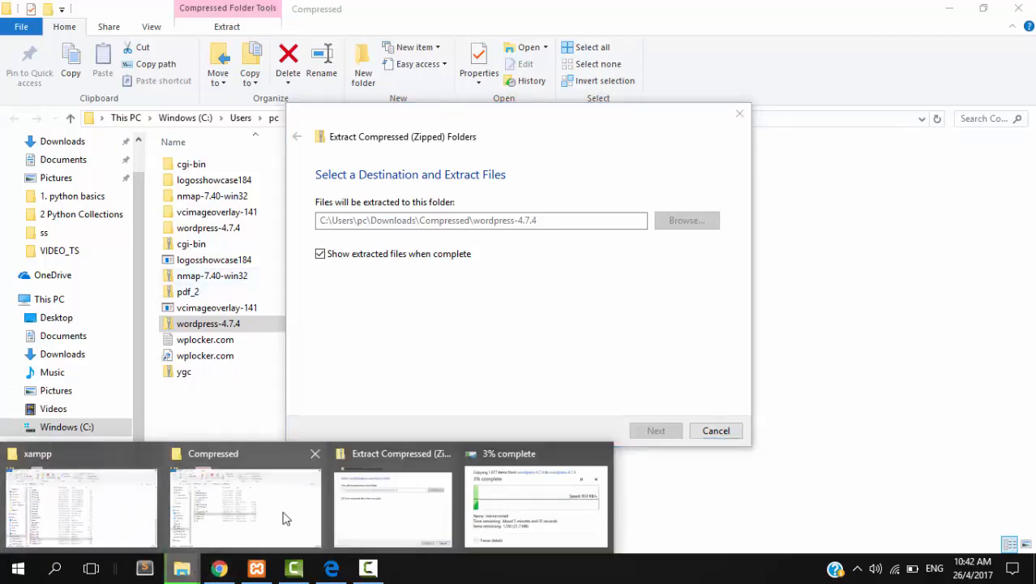
{"action": "left_click", "coordinate": [314, 453]}
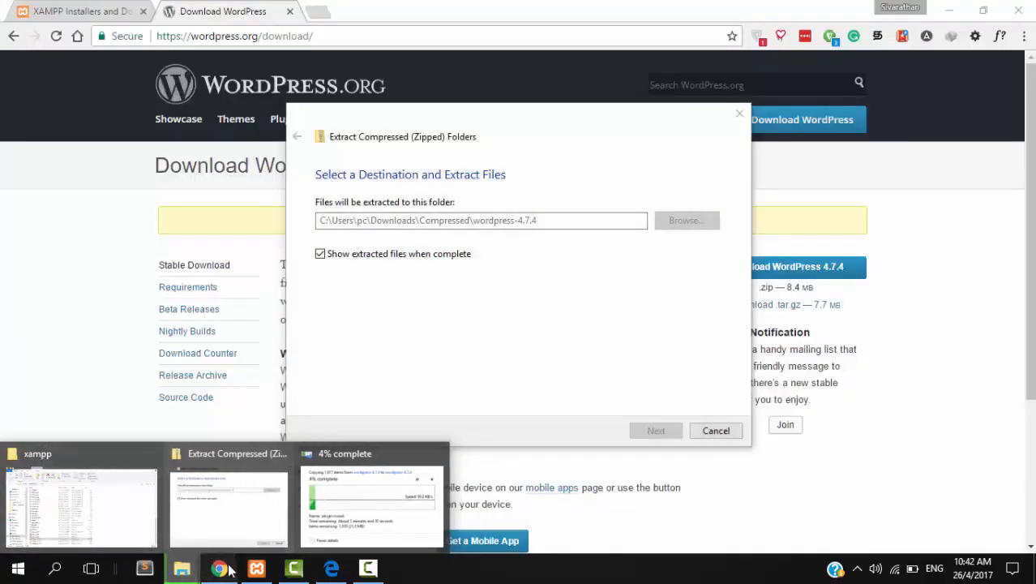
{"action": "left_click", "coordinate": [223, 567]}
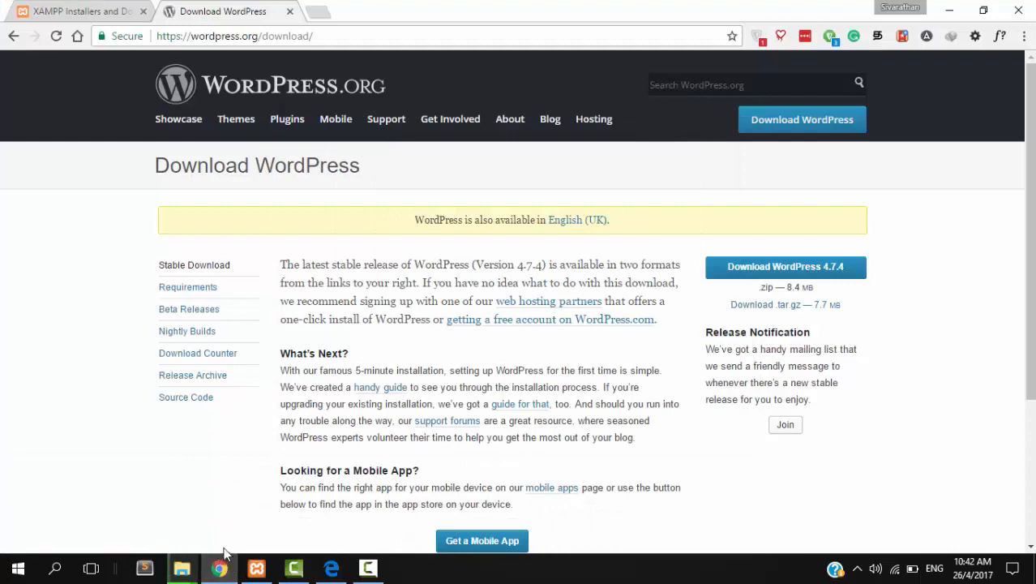
- Launch Paint from the Start menu search
{"action": "left_click", "coordinate": [18, 567]}
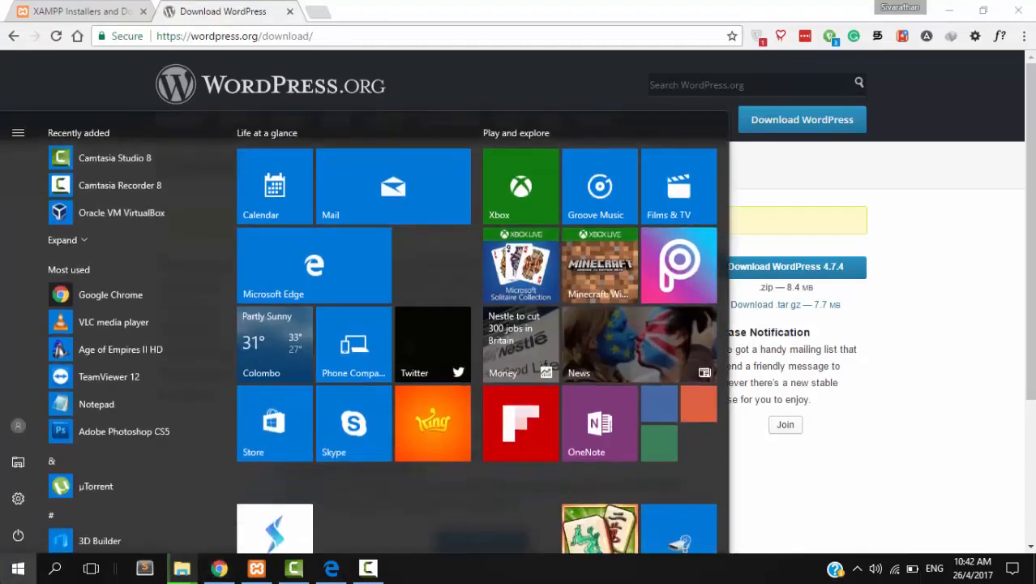
{"action": "left_click", "coordinate": [17, 568]}
{"action": "type", "text": "pa"}
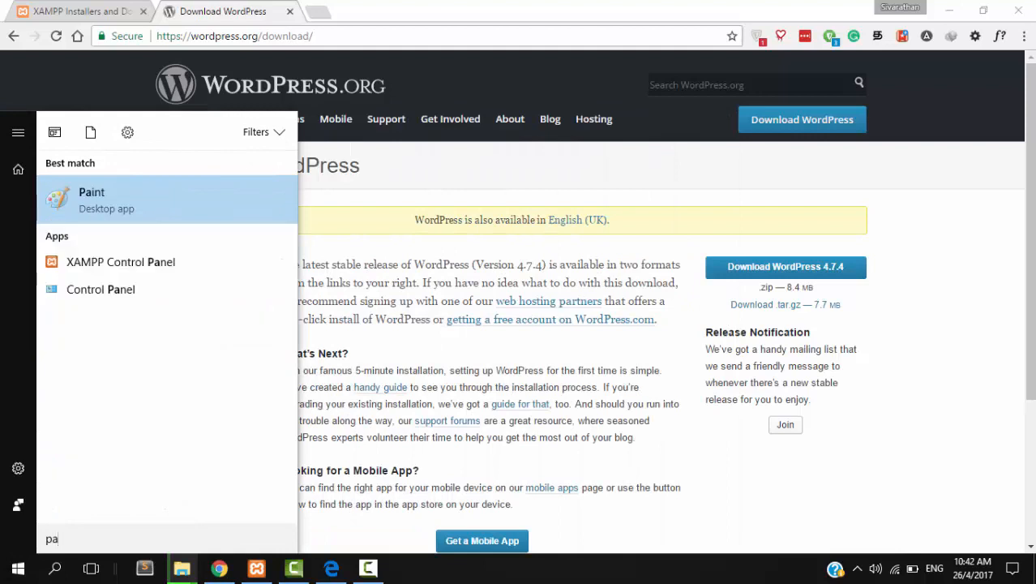
{"action": "key", "text": "Return"}
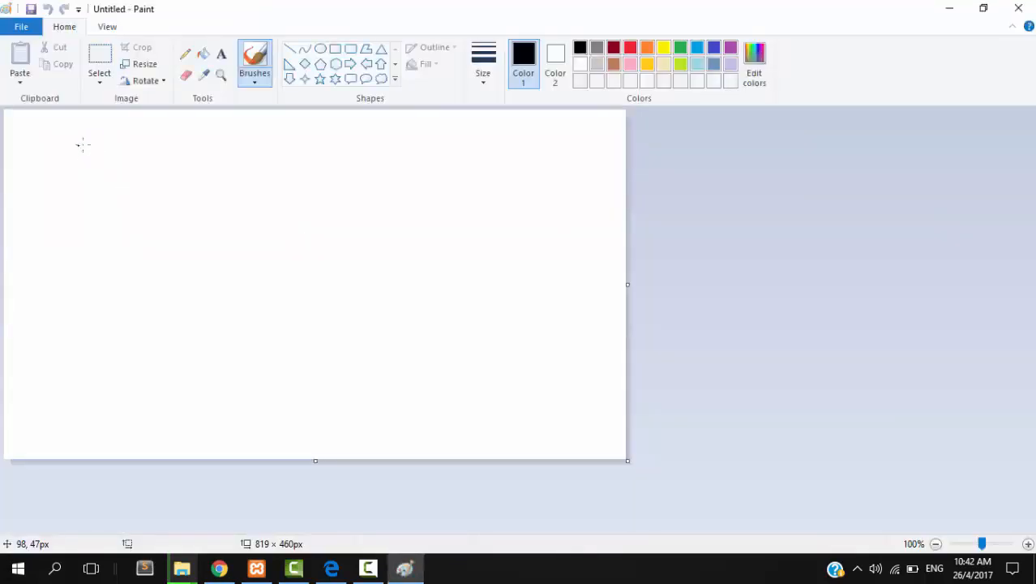
- Sketch a computer, a tall server box with three lines, and an arrow between them
{"action": "mouse_move", "coordinate": [64, 169]}
{"action": "left_mouse_down"}
{"action": "mouse_move", "coordinate": [58, 183]}
{"action": "mouse_move", "coordinate": [52, 167]}
{"action": "mouse_move", "coordinate": [128, 158]}
{"action": "mouse_move", "coordinate": [75, 213]}
{"action": "mouse_move", "coordinate": [91, 235]}
{"action": "mouse_move", "coordinate": [130, 230]}
{"action": "mouse_move", "coordinate": [66, 259]}
{"action": "mouse_move", "coordinate": [76, 248]}
{"action": "left_mouse_up"}
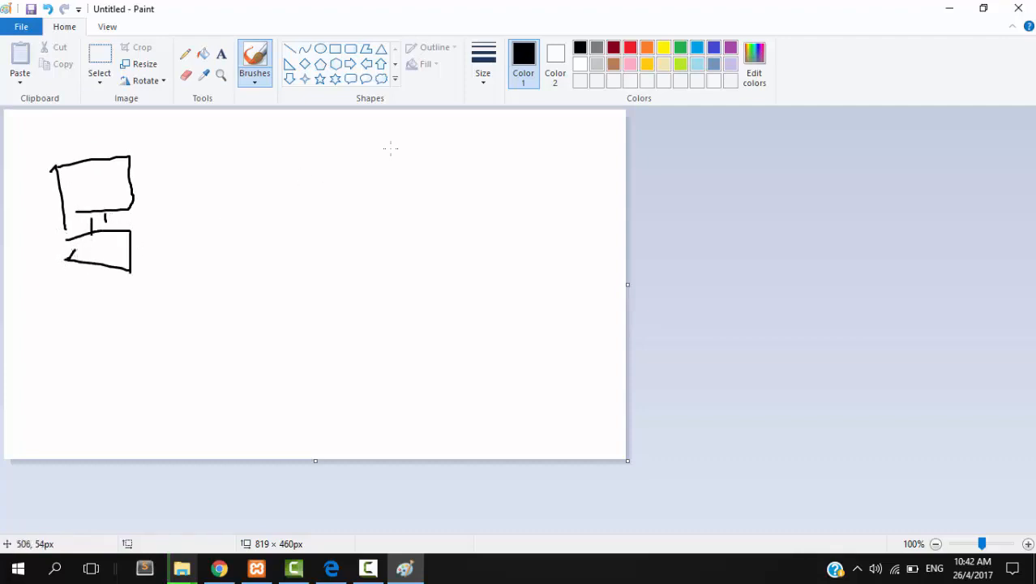
{"action": "left_click_drag", "start_coordinate": [391, 149], "coordinate": [404, 296]}
{"action": "mouse_move", "coordinate": [381, 148]}
{"action": "left_mouse_down"}
{"action": "mouse_move", "coordinate": [446, 147]}
{"action": "mouse_move", "coordinate": [479, 290]}
{"action": "mouse_move", "coordinate": [419, 294]}
{"action": "left_mouse_up"}
{"action": "left_click_drag", "start_coordinate": [396, 192], "coordinate": [455, 192]}
{"action": "left_click_drag", "start_coordinate": [404, 228], "coordinate": [442, 229]}
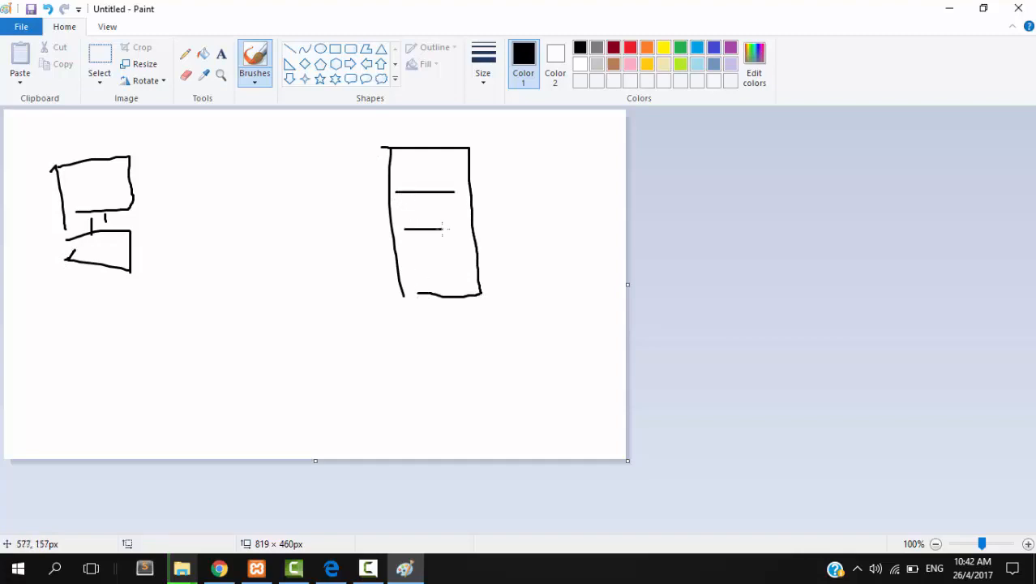
{"action": "left_click_drag", "start_coordinate": [397, 260], "coordinate": [477, 260]}
{"action": "mouse_move", "coordinate": [331, 169]}
{"action": "left_mouse_down"}
{"action": "mouse_move", "coordinate": [159, 172]}
{"action": "mouse_move", "coordinate": [166, 162]}
{"action": "mouse_move", "coordinate": [189, 186]}
{"action": "left_mouse_up"}
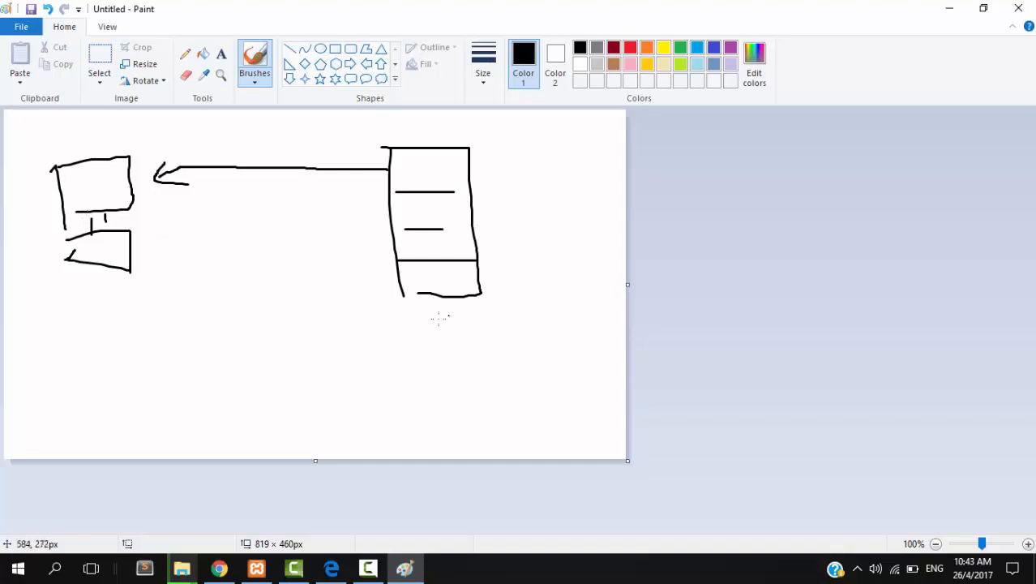
- Draw a larger box around the server and a small box inside it
{"action": "left_click_drag", "start_coordinate": [337, 128], "coordinate": [359, 357]}
{"action": "mouse_move", "coordinate": [332, 126]}
{"action": "left_mouse_down"}
{"action": "mouse_move", "coordinate": [502, 127]}
{"action": "mouse_move", "coordinate": [518, 326]}
{"action": "mouse_move", "coordinate": [377, 331]}
{"action": "left_mouse_up"}
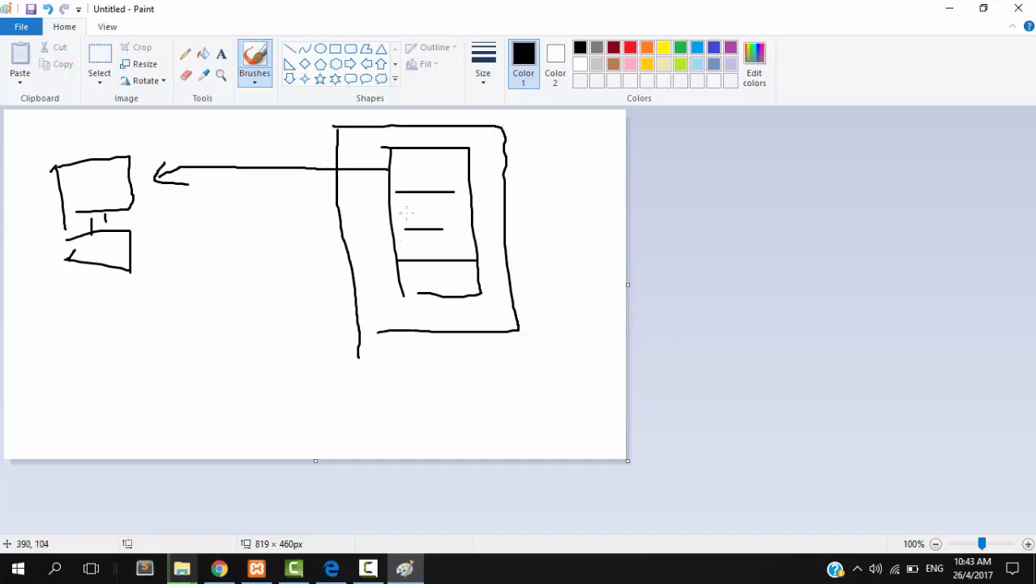
{"action": "mouse_move", "coordinate": [407, 198]}
{"action": "left_mouse_down"}
{"action": "mouse_move", "coordinate": [409, 216]}
{"action": "mouse_move", "coordinate": [423, 193]}
{"action": "mouse_move", "coordinate": [442, 216]}
{"action": "mouse_move", "coordinate": [412, 216]}
{"action": "mouse_move", "coordinate": [445, 204]}
{"action": "mouse_move", "coordinate": [443, 195]}
{"action": "mouse_move", "coordinate": [465, 201]}
{"action": "left_mouse_up"}
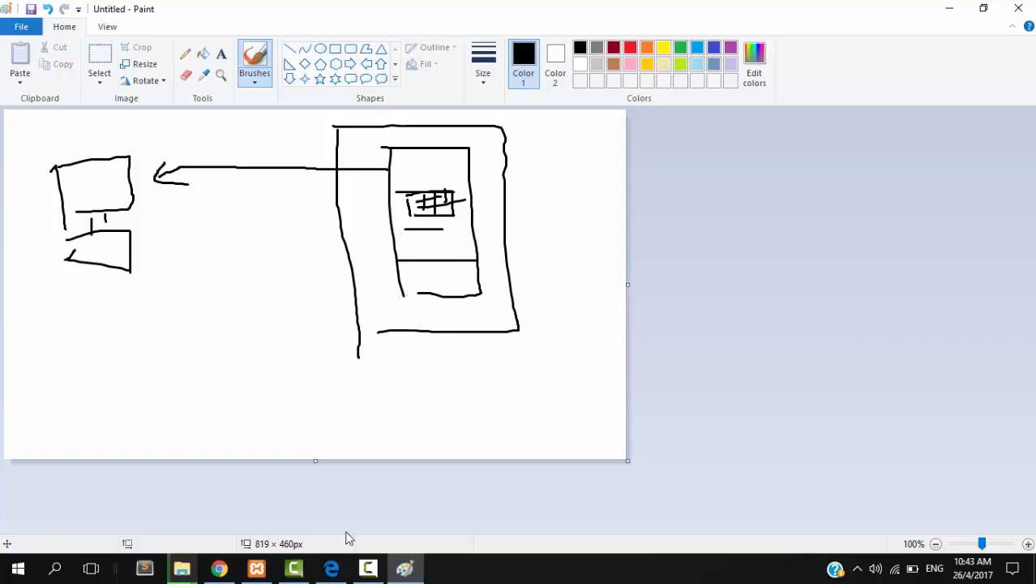
- Open localhost/phpmyadmin in a new Chrome tab
{"action": "left_click", "coordinate": [221, 569]}
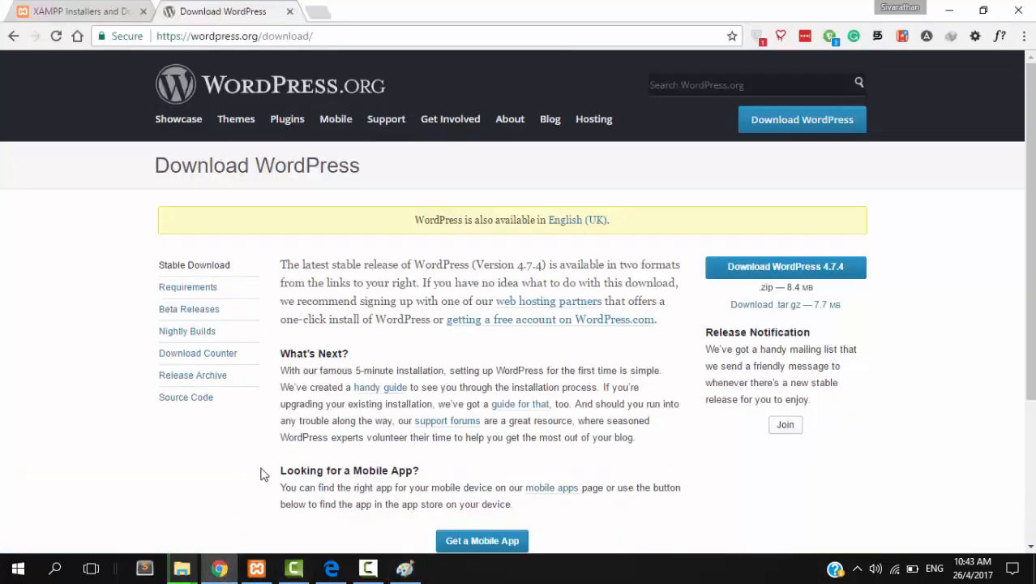
{"action": "left_click", "coordinate": [316, 11]}
{"action": "type", "text": "loca"}
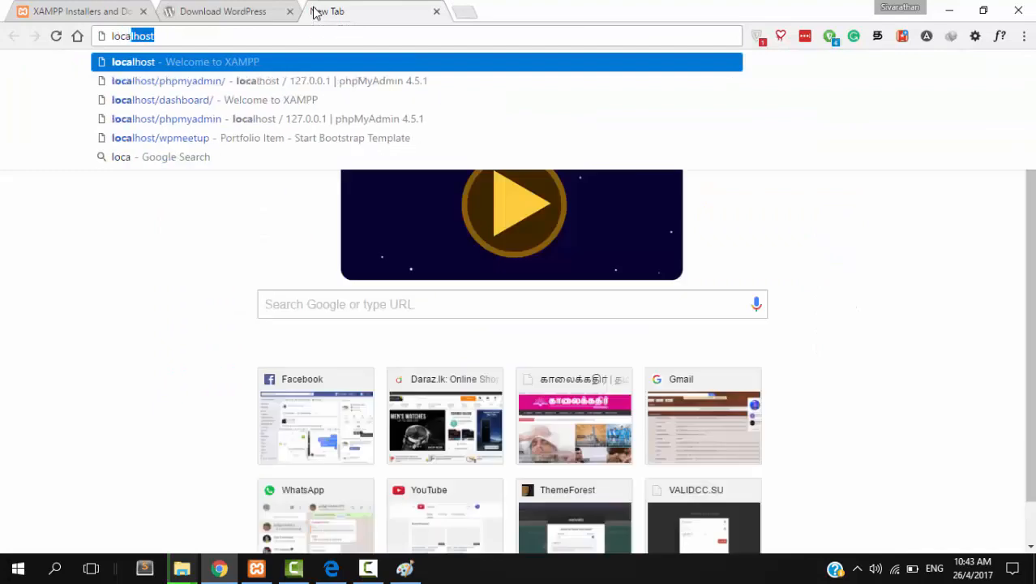
{"action": "type", "text": "lhost"}
{"action": "key", "text": "Down"}
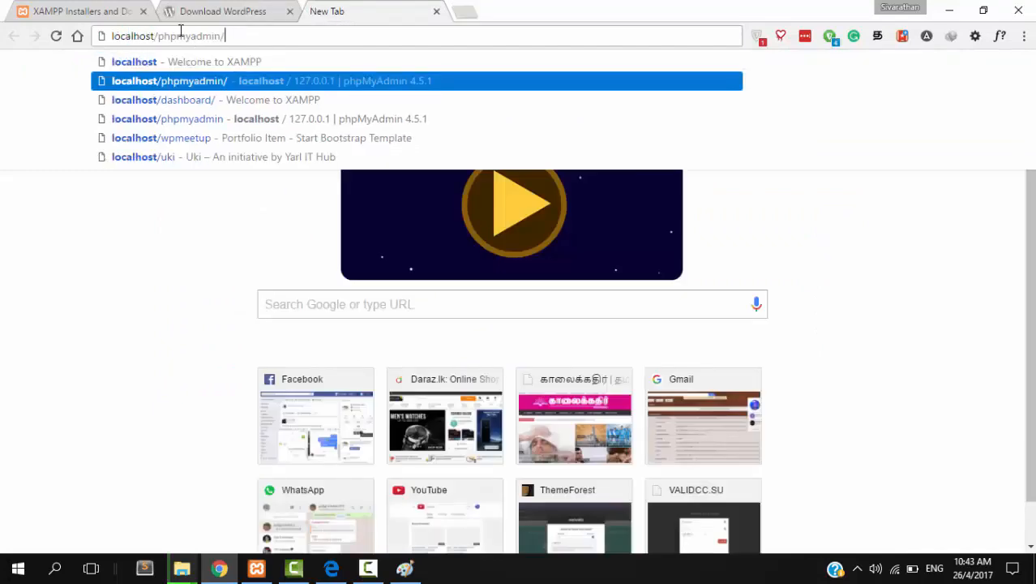
{"action": "key", "text": "Return"}
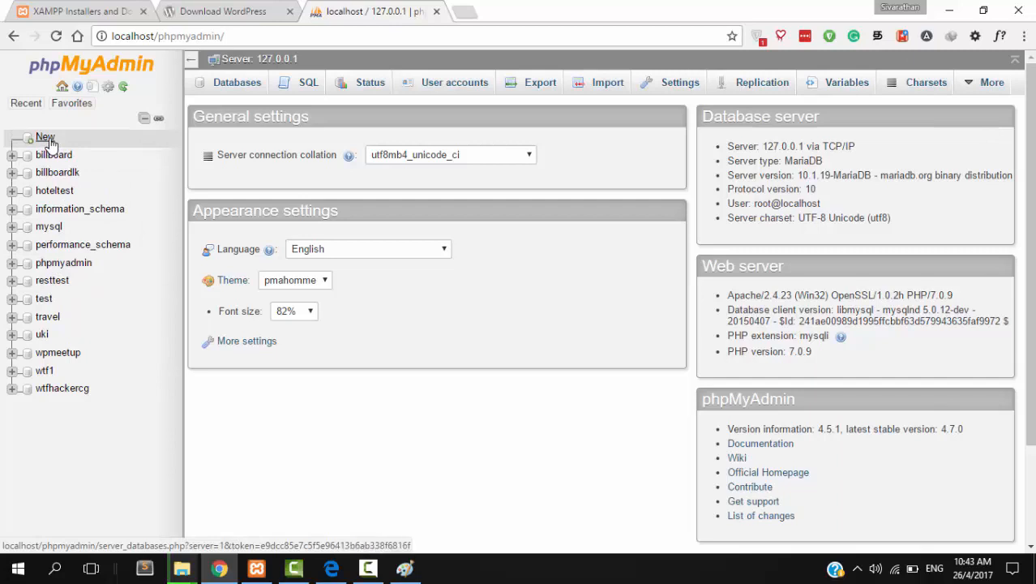
- Create a new database named ycg
{"action": "left_click", "coordinate": [47, 139]}
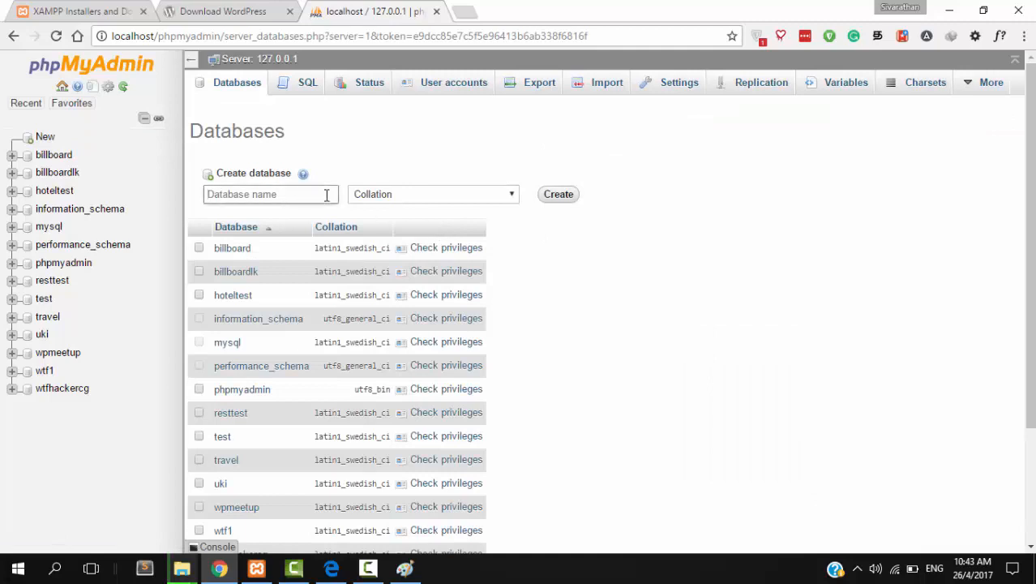
{"action": "left_click", "coordinate": [327, 195]}
{"action": "type", "text": "ycg"}
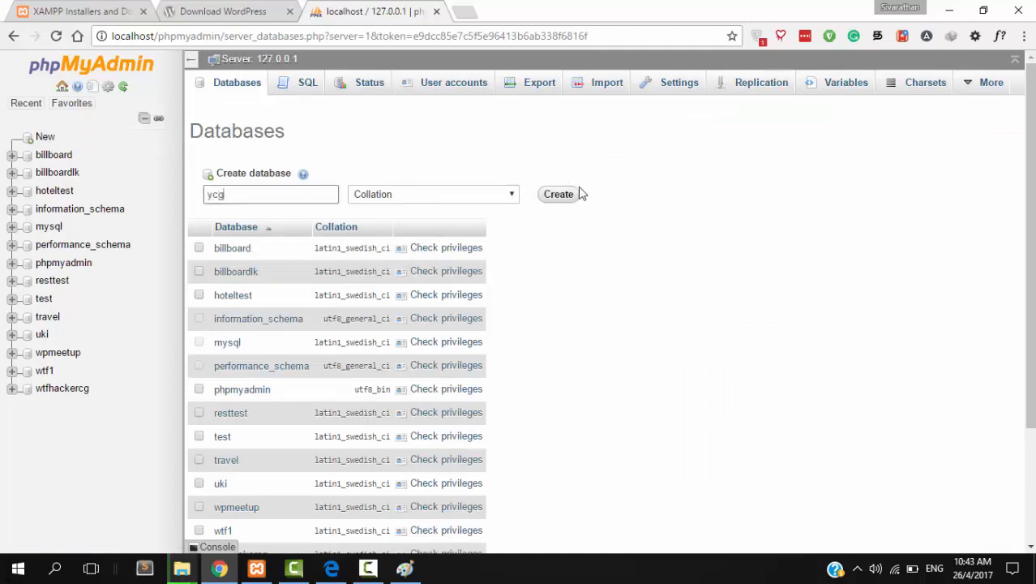
{"action": "left_click", "coordinate": [560, 199]}
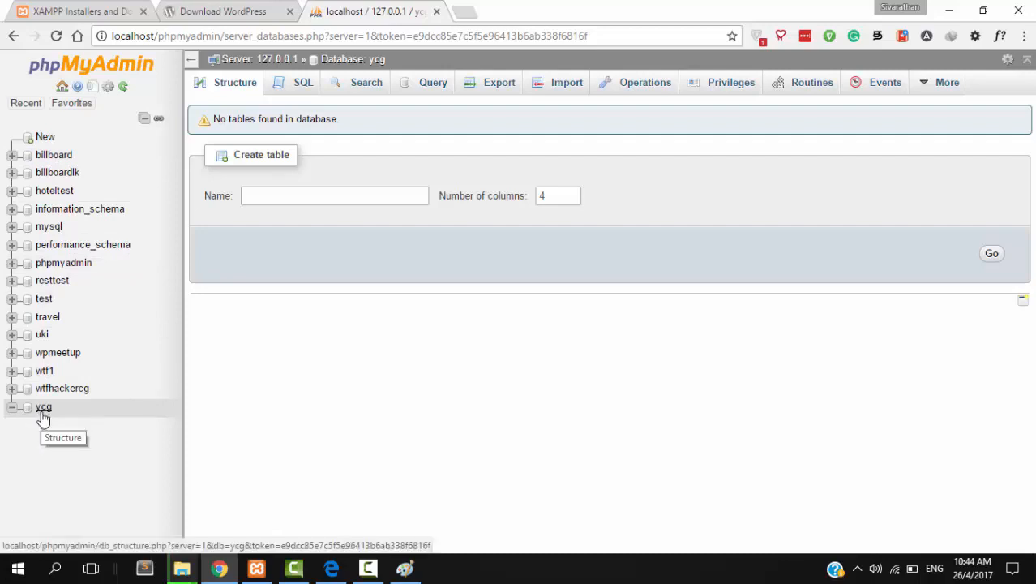
- Check the extracted wordpress folder's files in Downloads\Compressed
{"action": "left_click", "coordinate": [182, 573]}
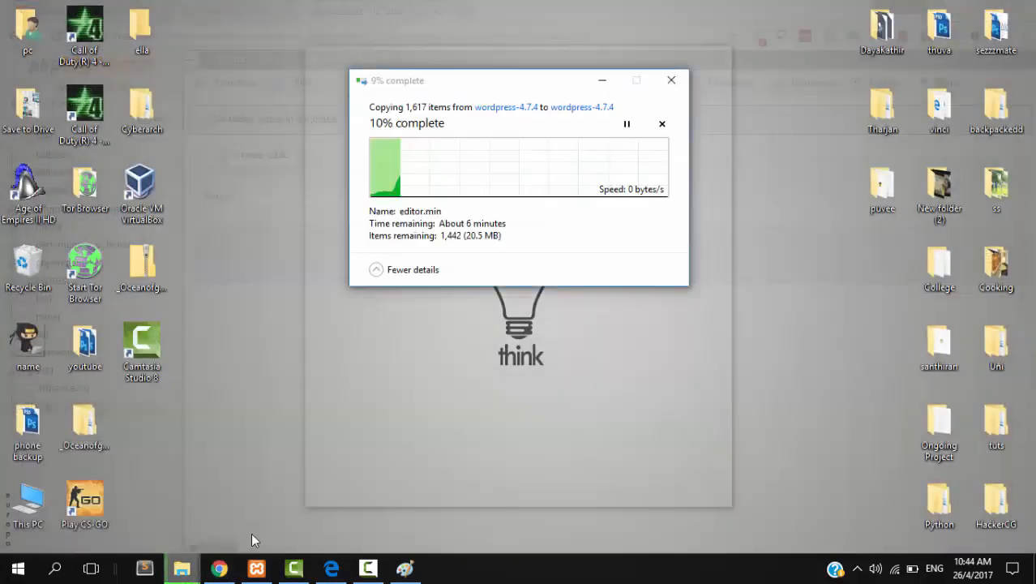
{"action": "left_click", "coordinate": [252, 533]}
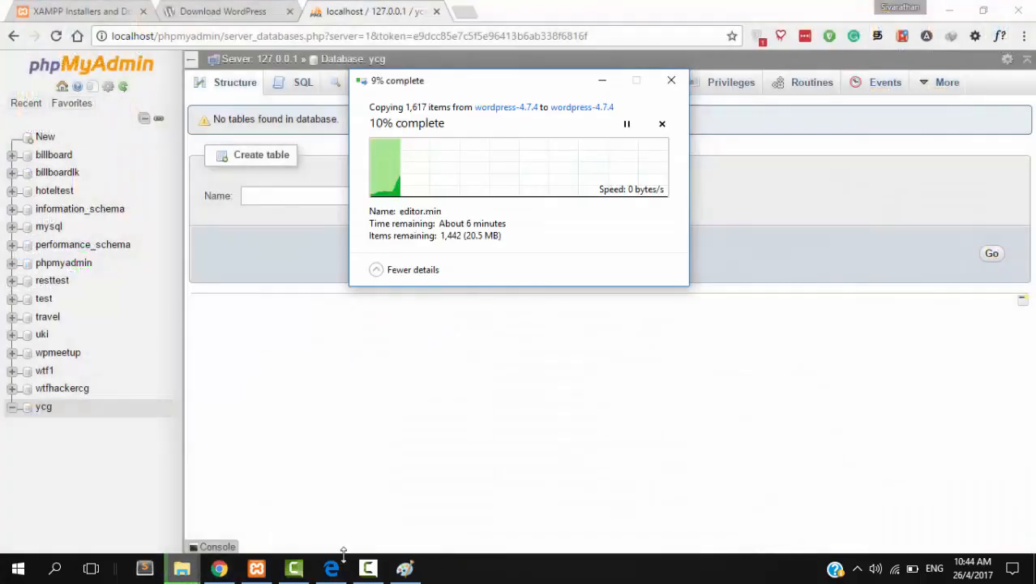
{"action": "left_click", "coordinate": [368, 568]}
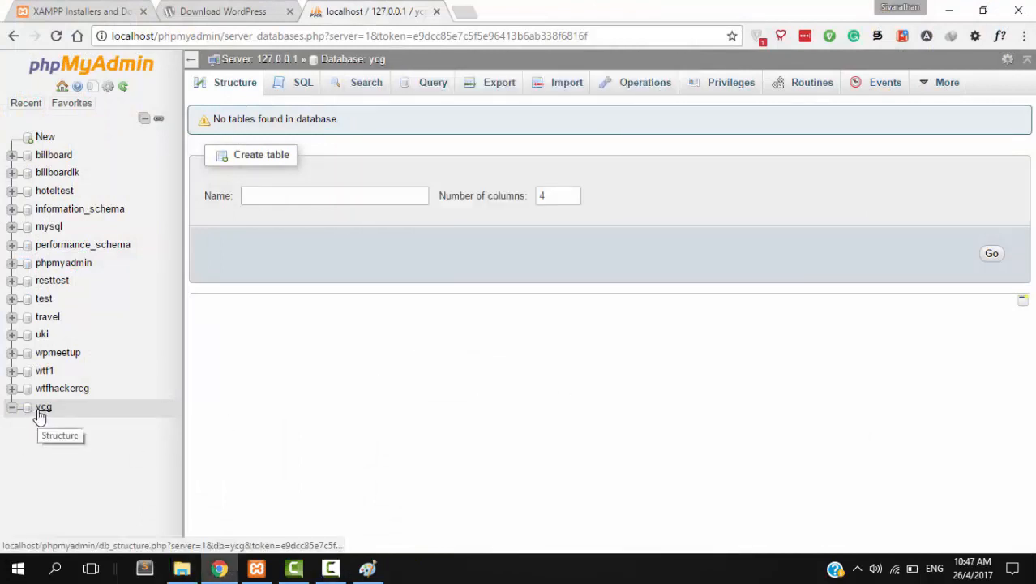
{"action": "left_click", "coordinate": [184, 569]}
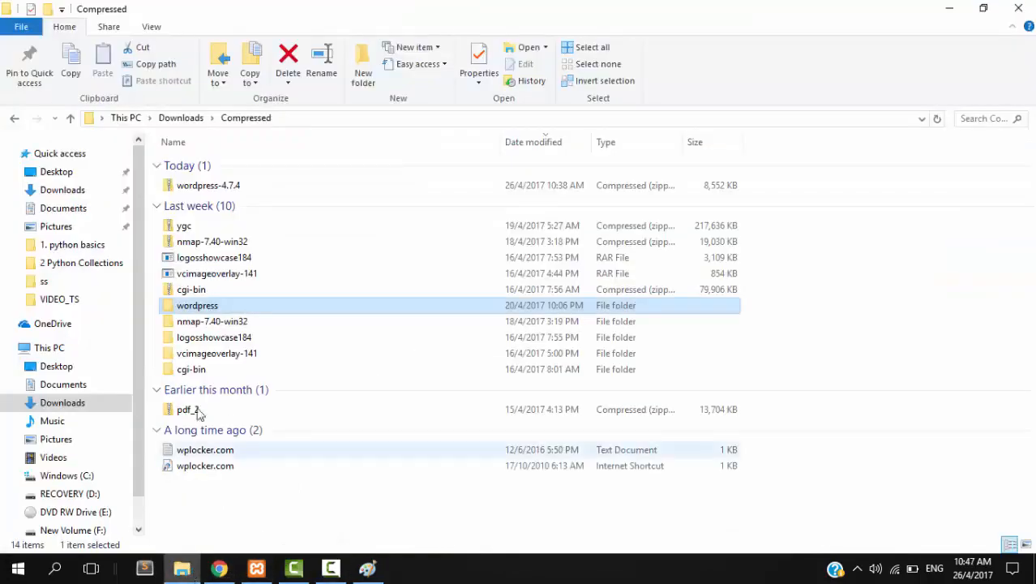
{"action": "double_click", "coordinate": [213, 307]}
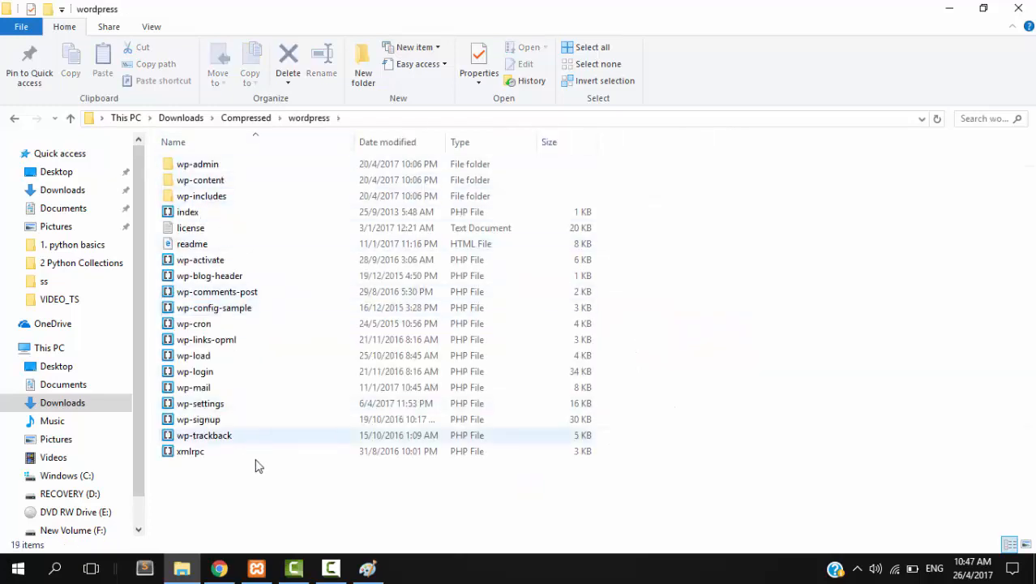
{"action": "left_click_drag", "start_coordinate": [257, 472], "coordinate": [312, 320]}
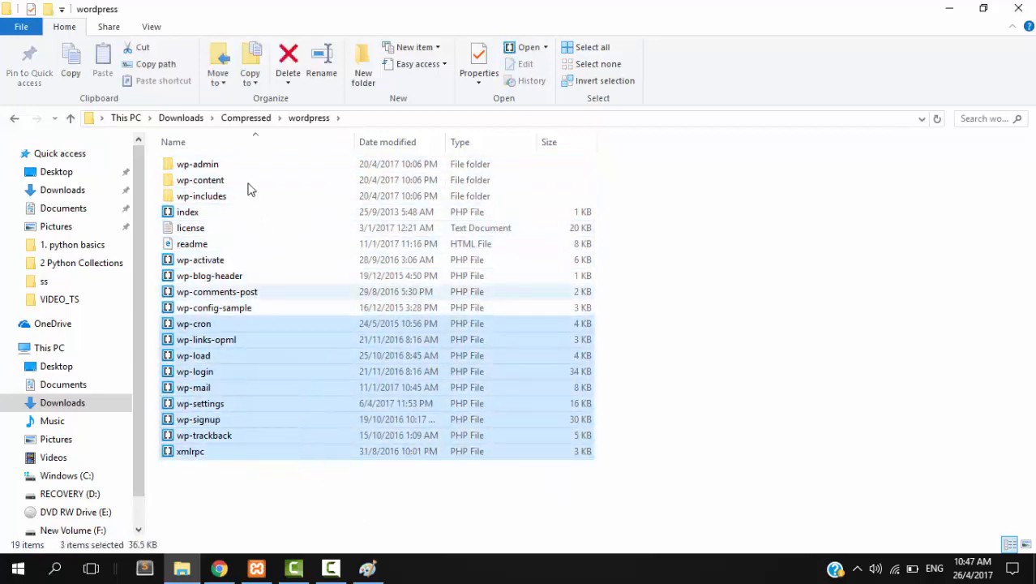
{"action": "left_click", "coordinate": [247, 119]}
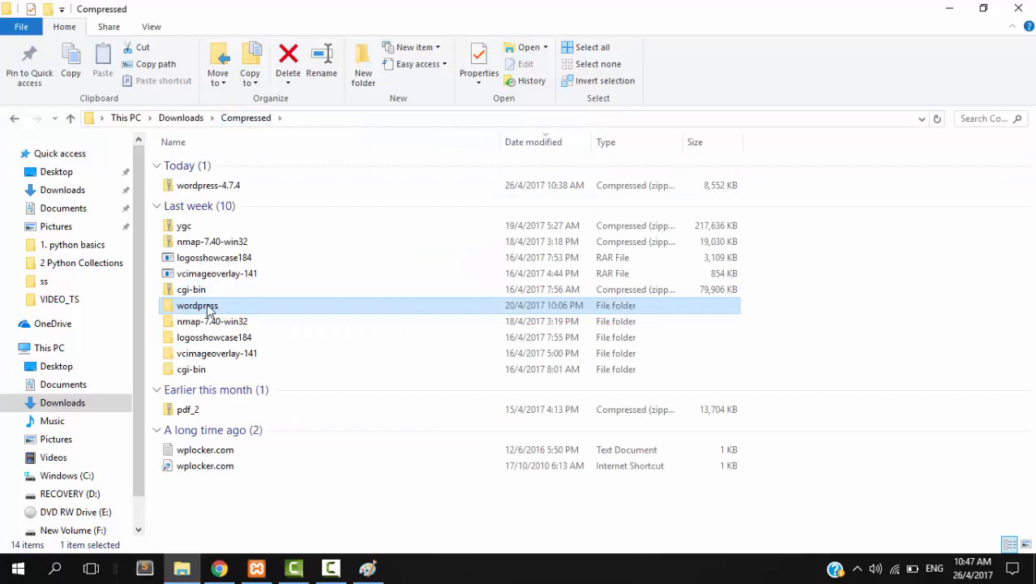
- Rename the wordpress folder to ygc and copy it
{"action": "right_click", "coordinate": [208, 306]}
{"action": "left_click", "coordinate": [288, 523]}
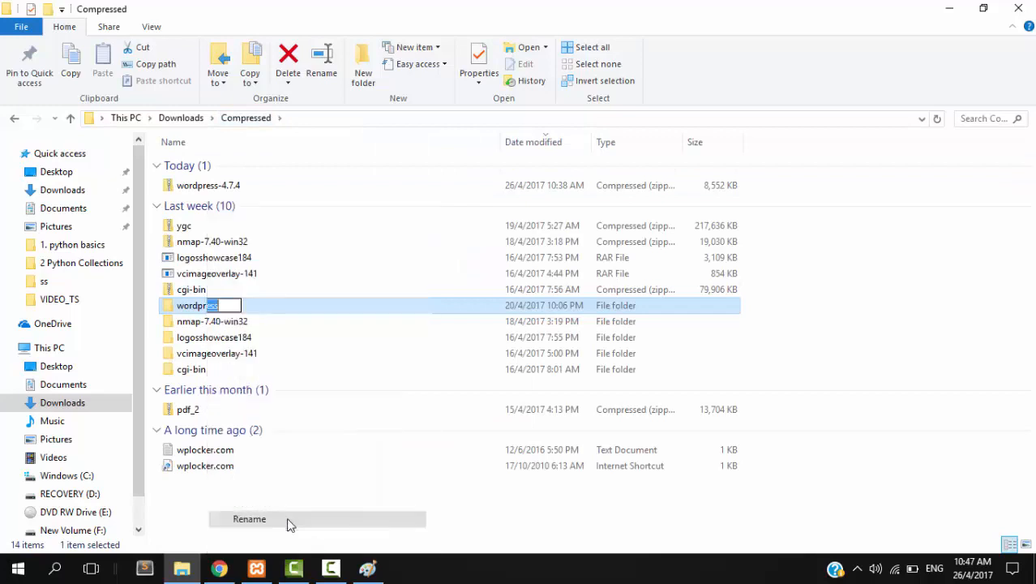
{"action": "type", "text": "ygc"}
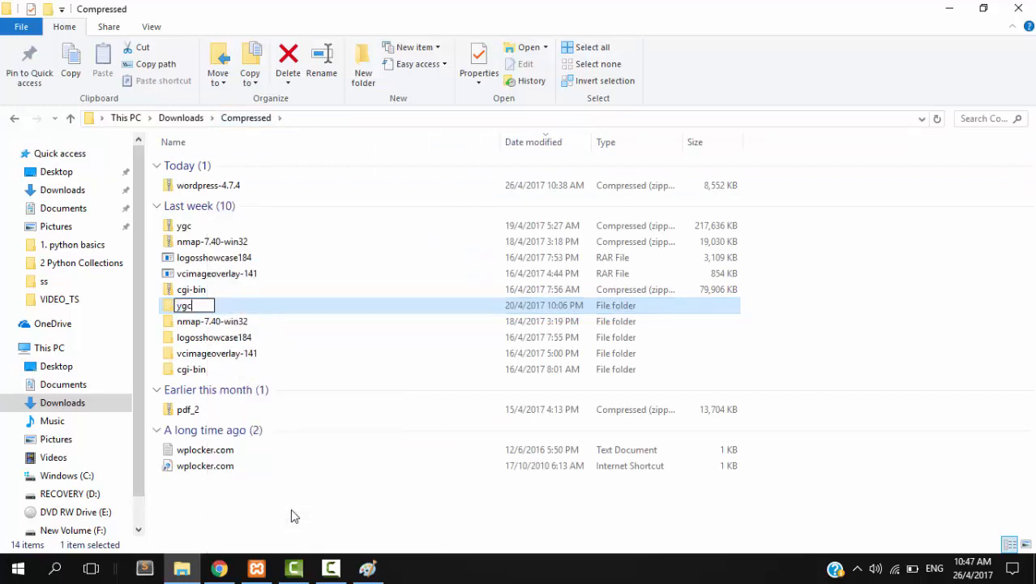
{"action": "key", "text": "Return"}
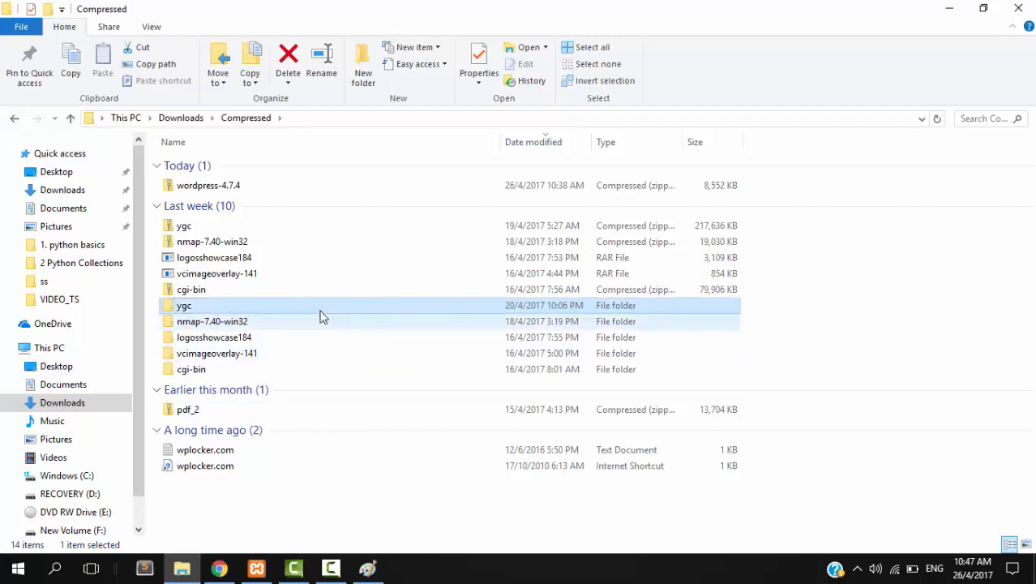
{"action": "right_click", "coordinate": [321, 308]}
{"action": "left_click", "coordinate": [373, 464]}
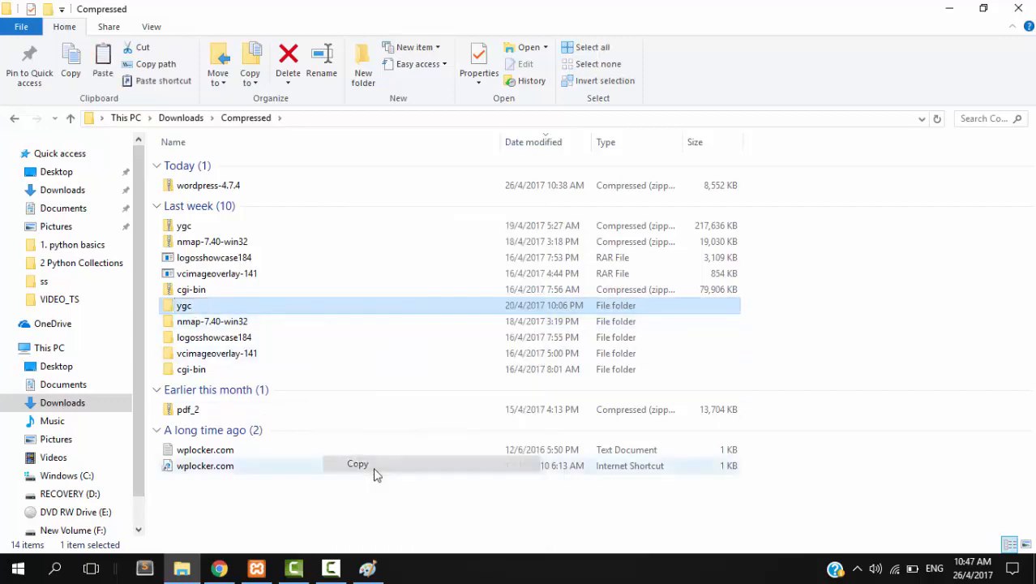
- Paste the ygc folder into C:\xampp\htdocs, copying all 1,617 items
{"action": "left_click", "coordinate": [77, 477]}
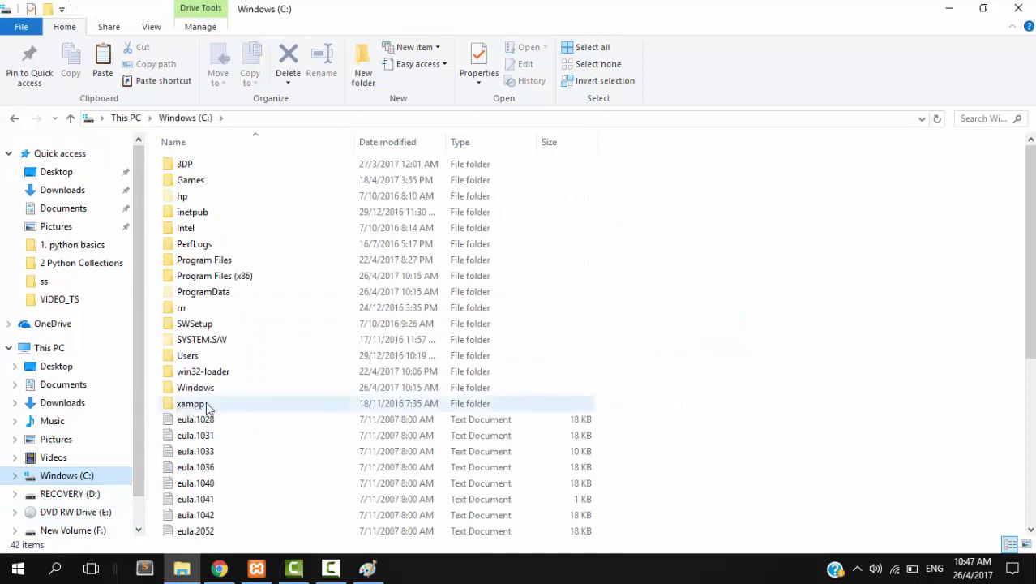
{"action": "double_click", "coordinate": [207, 407]}
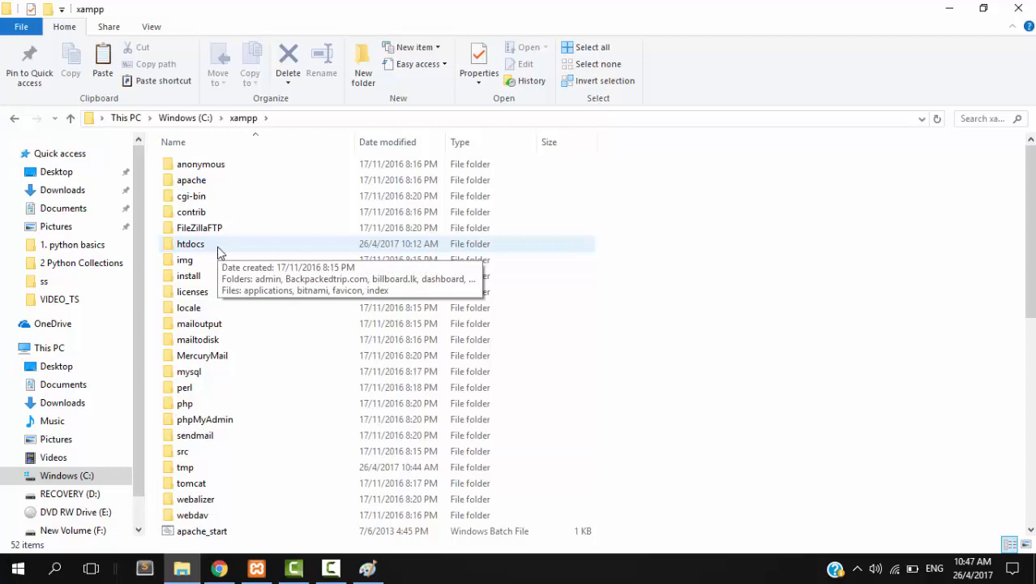
{"action": "double_click", "coordinate": [217, 247]}
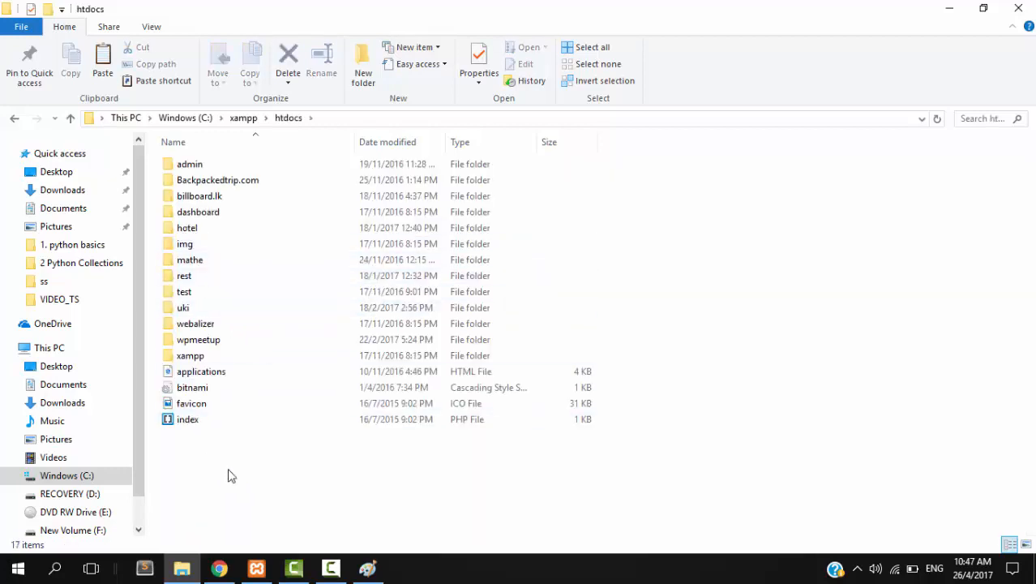
{"action": "right_click", "coordinate": [228, 476]}
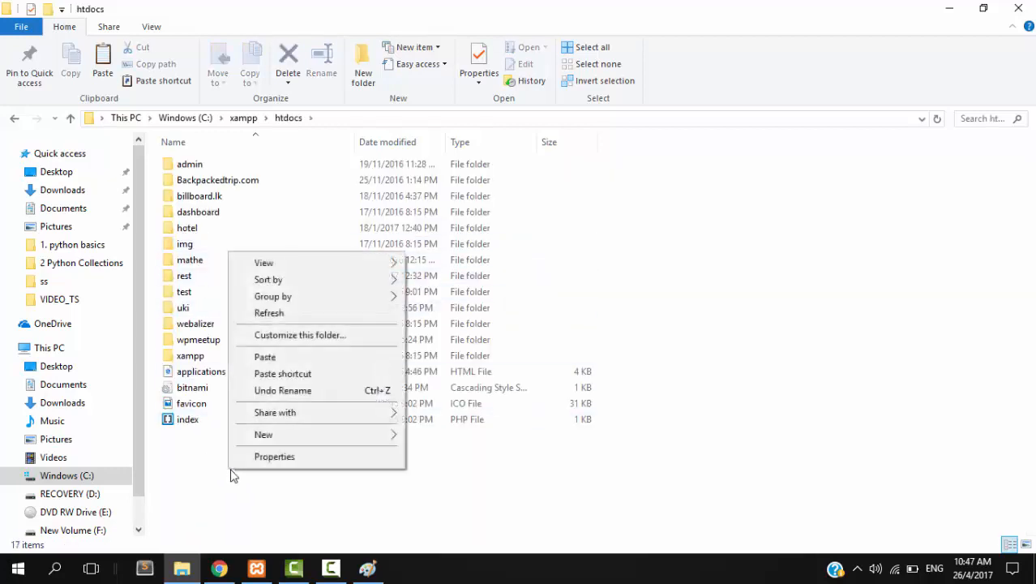
{"action": "left_click", "coordinate": [264, 358]}
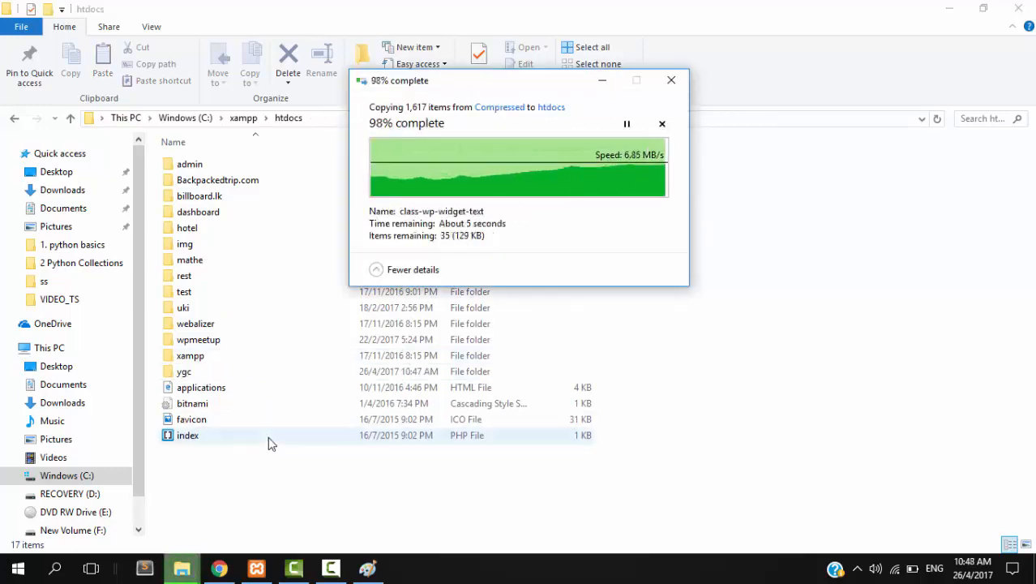
{"action": "left_click", "coordinate": [219, 568]}
- Load localhost/ygc in Chrome to reach the WordPress language selection page
{"action": "left_click", "coordinate": [208, 11]}
{"action": "left_click", "coordinate": [207, 35]}
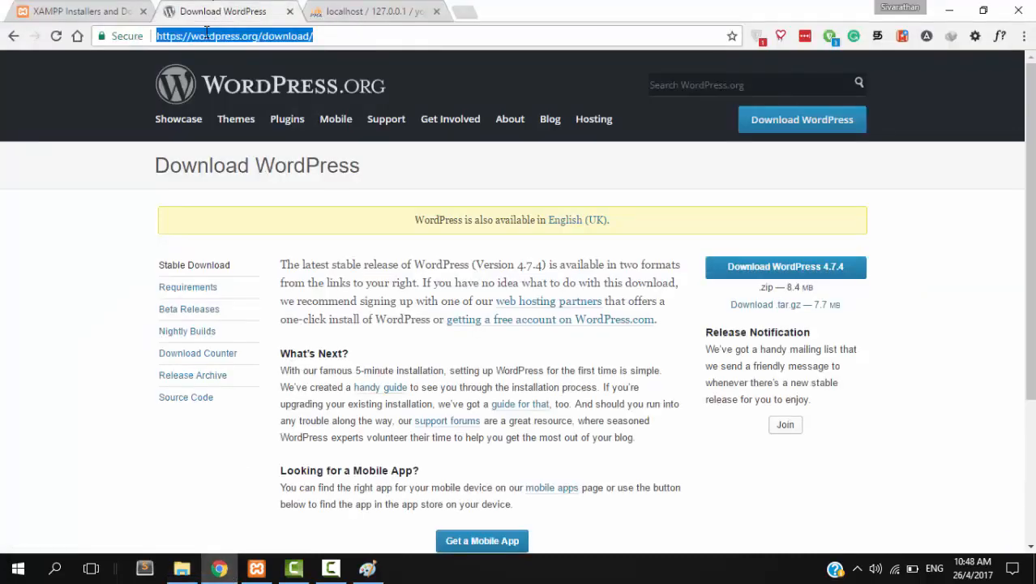
{"action": "type", "text": "localhost/"}
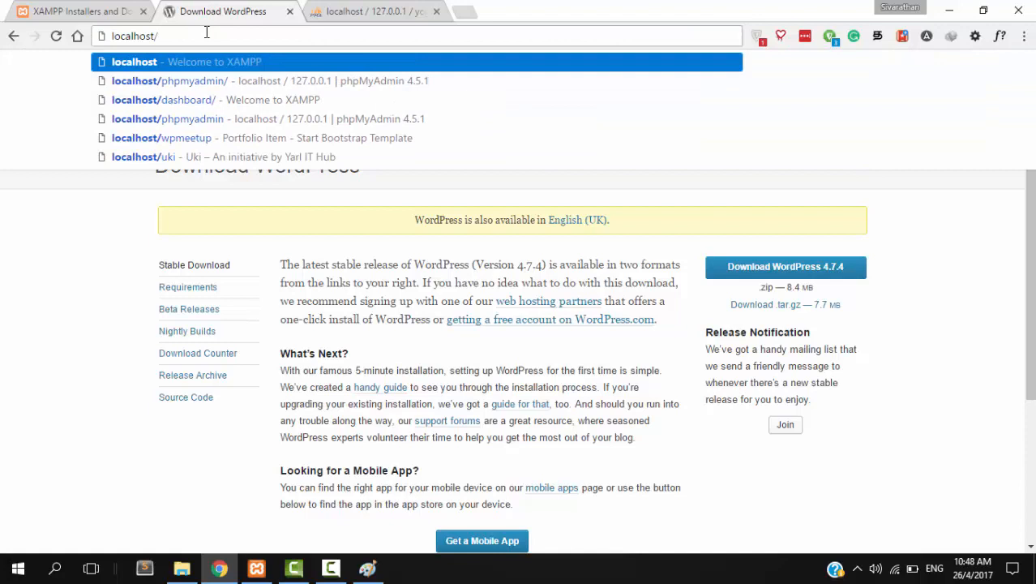
{"action": "type", "text": "ygc"}
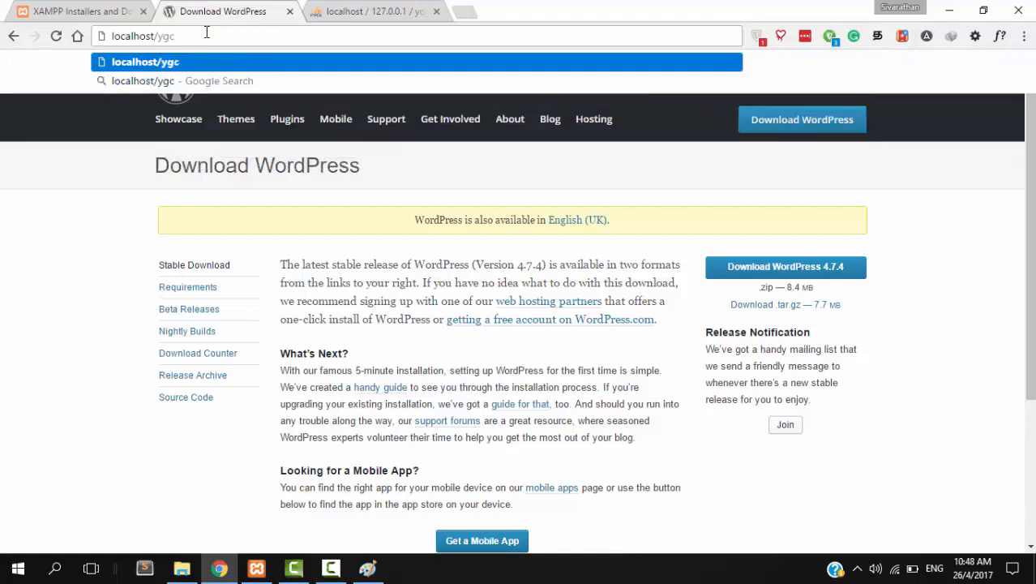
{"action": "key", "text": "Return"}
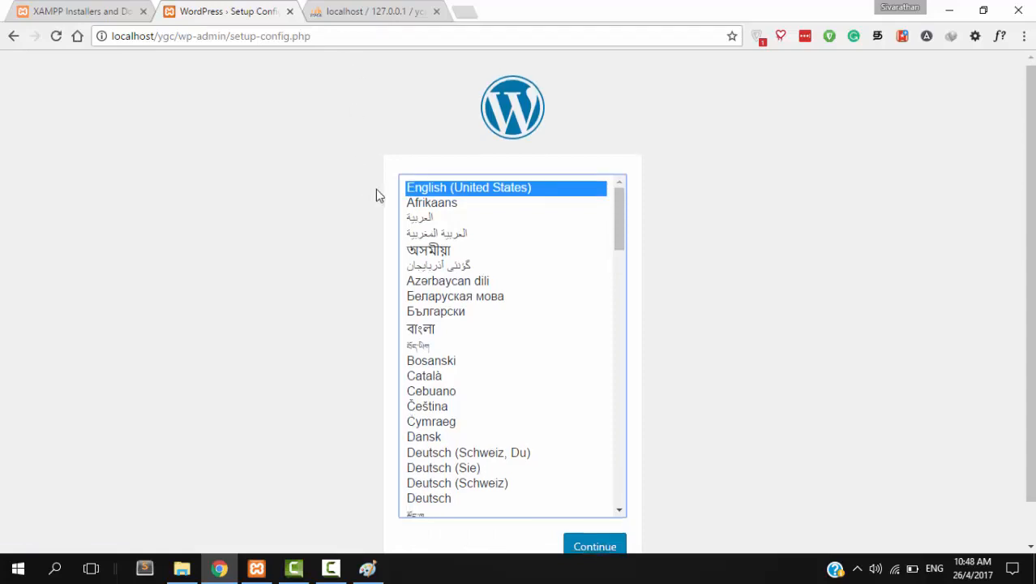
{"action": "scroll", "coordinate": [377, 195], "scroll_direction": "down", "scroll_amount": 1}
- Keep English (United States), continue to the database form, and check the database name in phpMyAdmin
{"action": "left_click", "coordinate": [590, 502]}
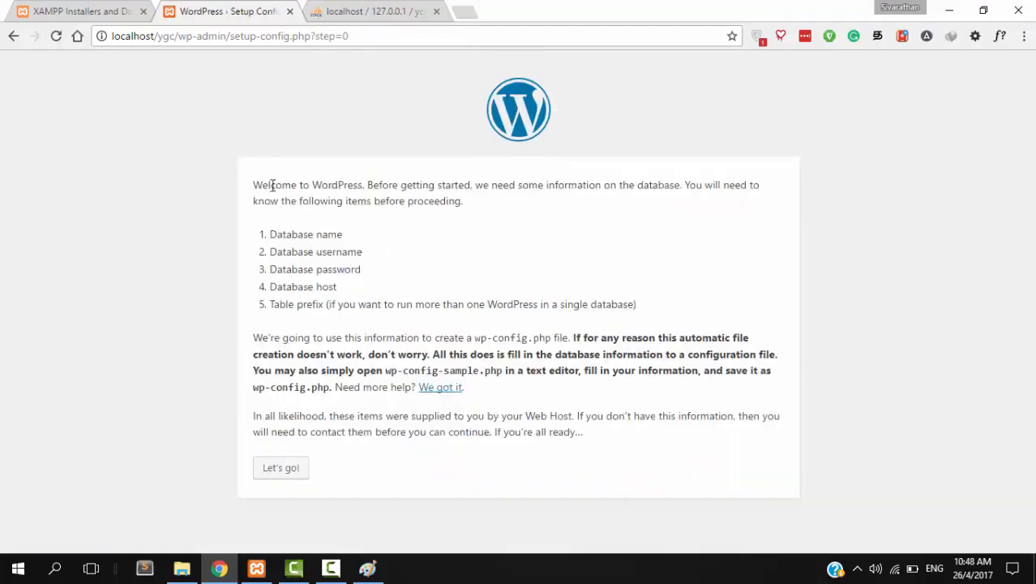
{"action": "left_click", "coordinate": [294, 468]}
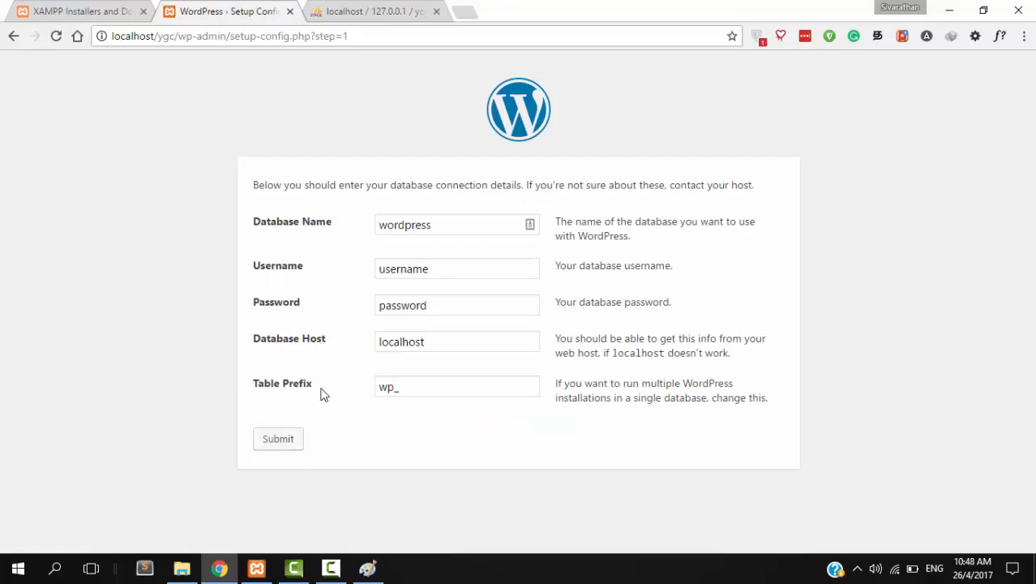
{"action": "left_click", "coordinate": [343, 9]}
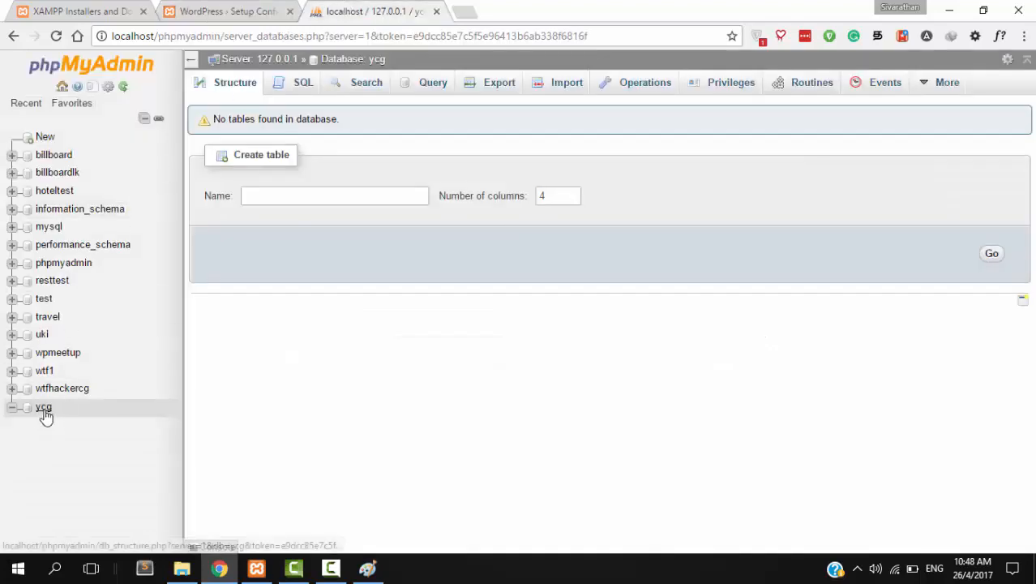
{"action": "left_click", "coordinate": [215, 15]}
- Enter database ycg, username root and an empty password, keep localhost and wp_, and submit
{"action": "left_click", "coordinate": [438, 233]}
{"action": "key", "text": "ctrl+a"}
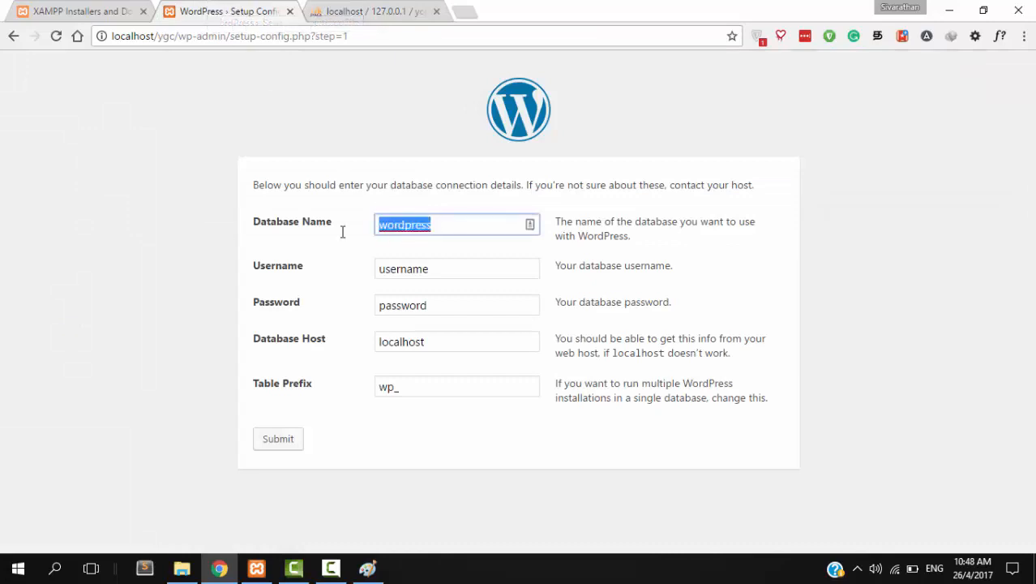
{"action": "type", "text": "ygc"}
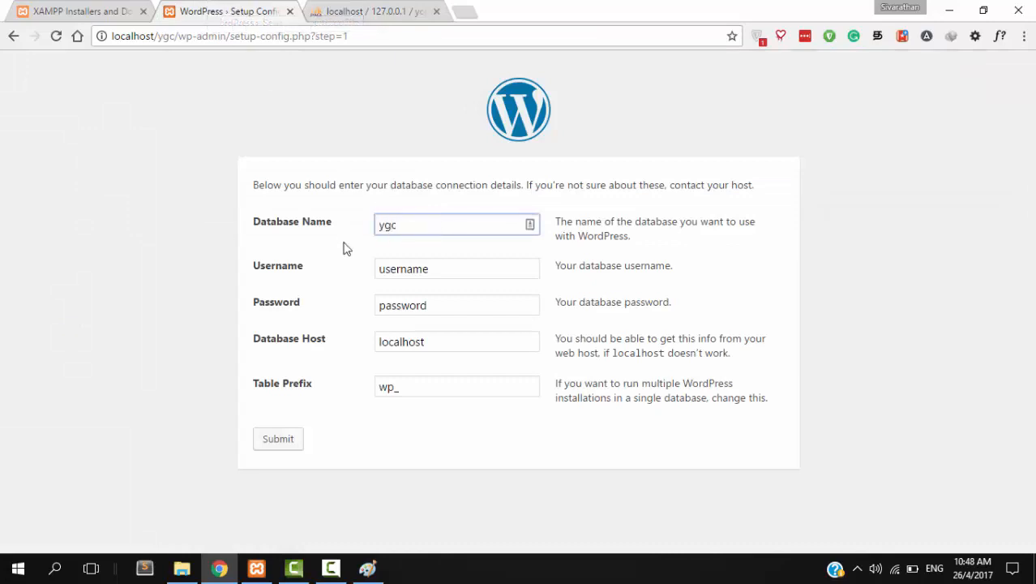
{"action": "double_click", "coordinate": [397, 276]}
{"action": "left_click", "coordinate": [387, 8]}
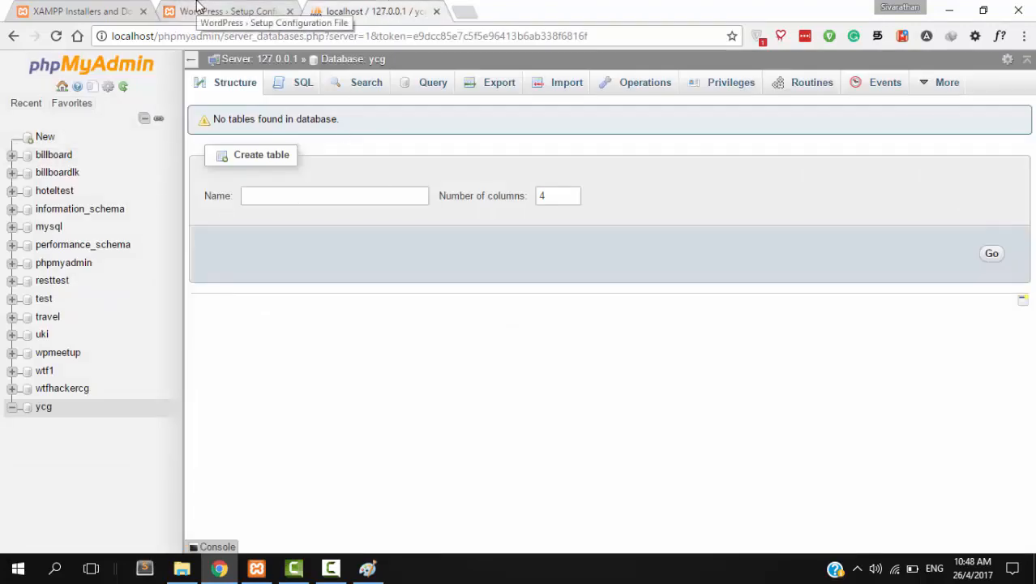
{"action": "left_click", "coordinate": [197, 6]}
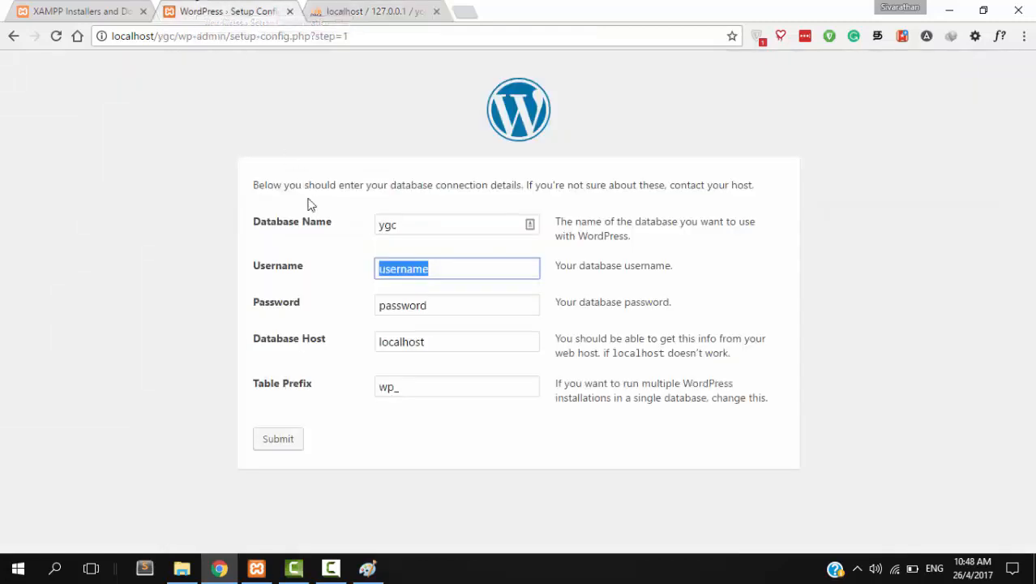
{"action": "type", "text": "root"}
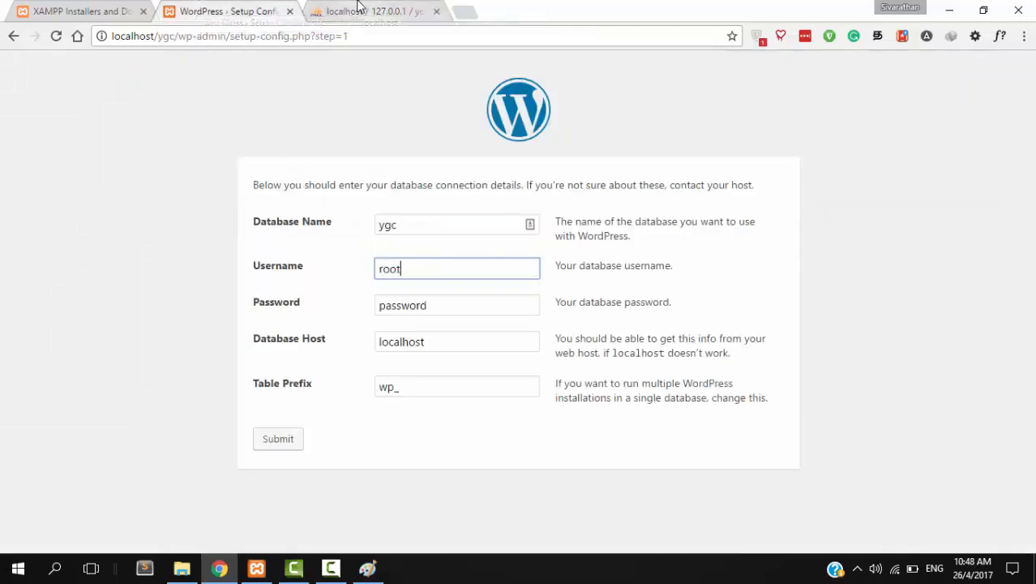
{"action": "left_click", "coordinate": [414, 304]}
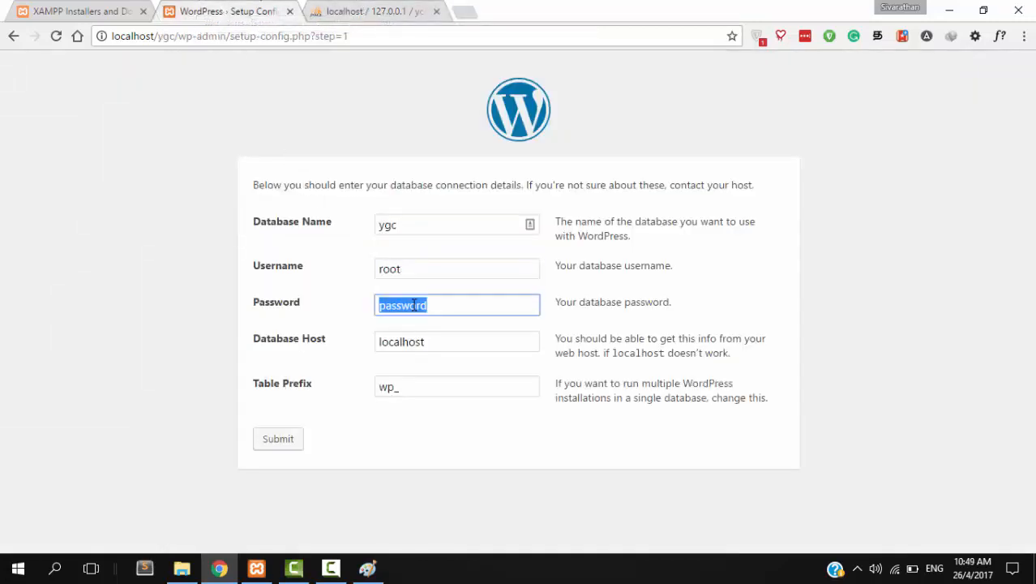
{"action": "key", "text": "BackSpace"}
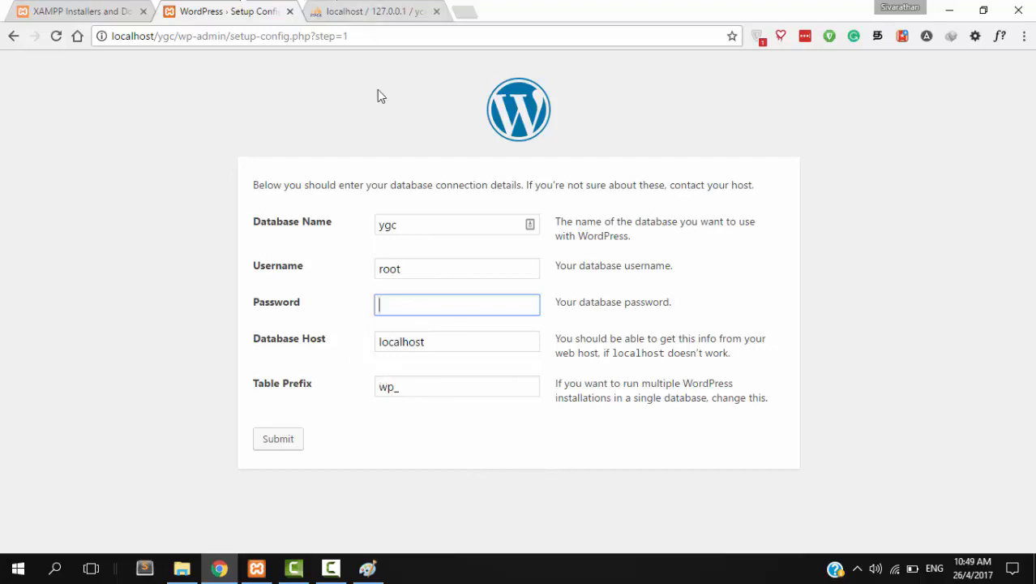
{"action": "left_click_drag", "start_coordinate": [412, 393], "coordinate": [386, 389]}
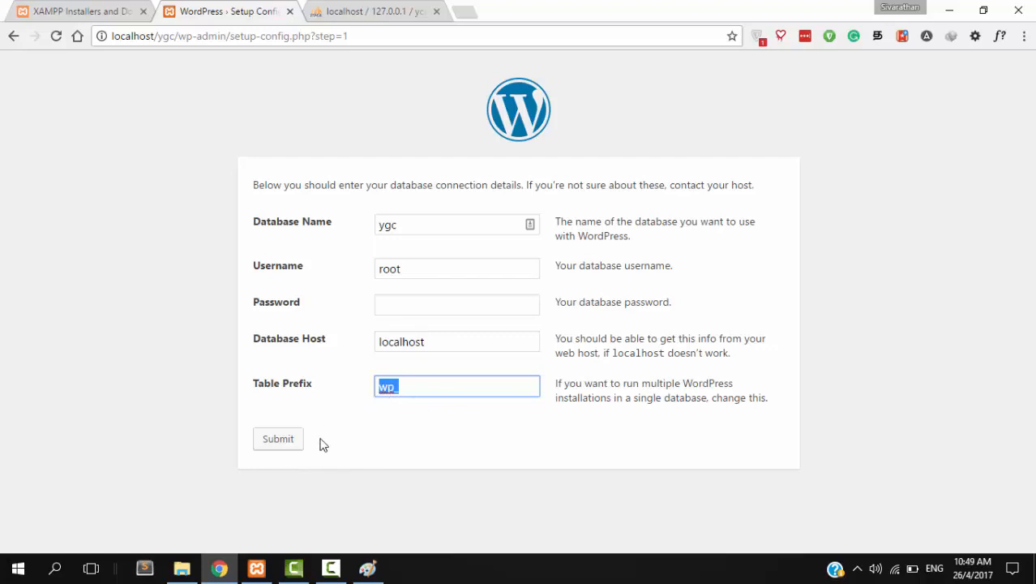
{"action": "left_click", "coordinate": [290, 446]}
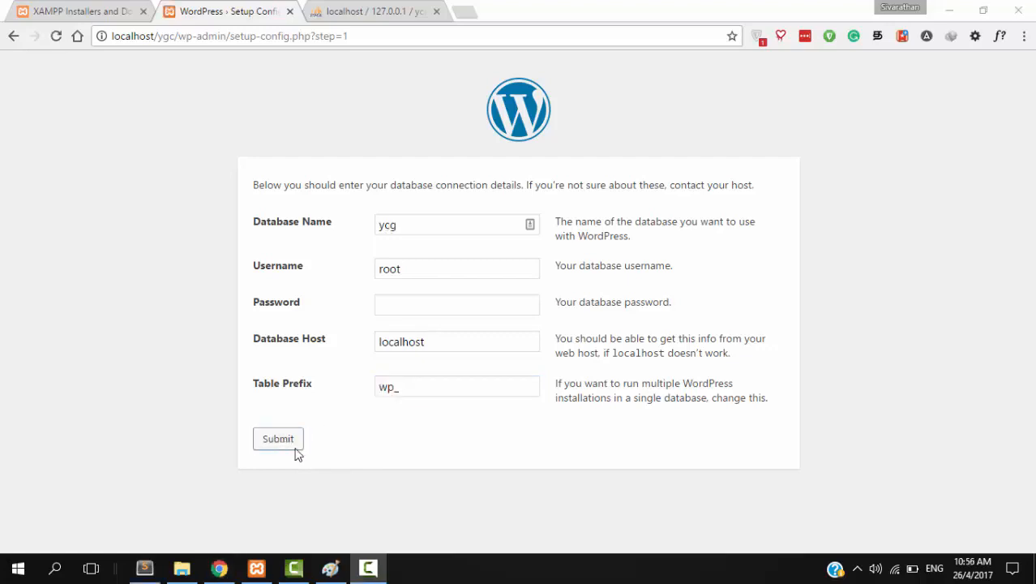
{"action": "left_click", "coordinate": [290, 446]}
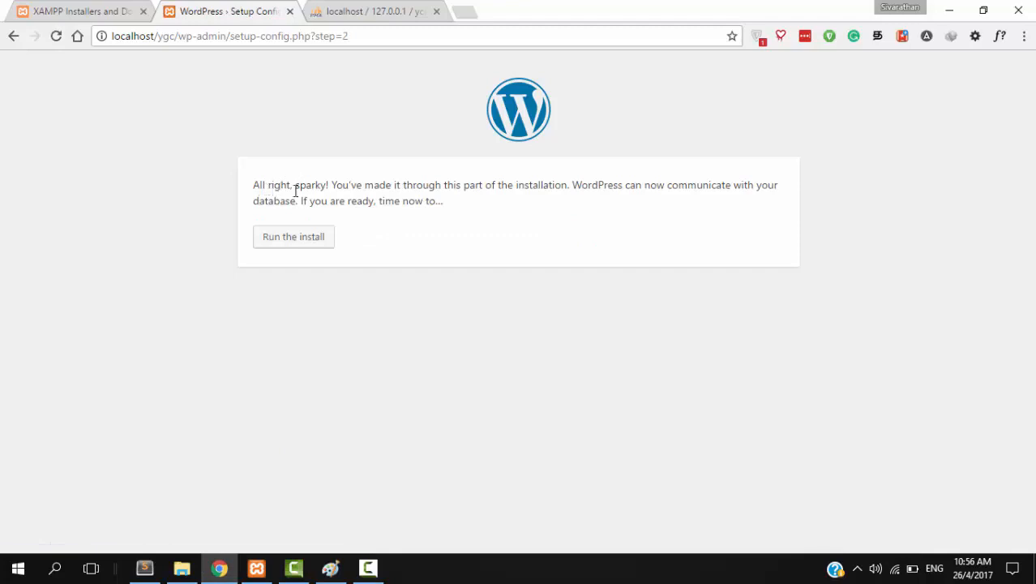
- Run the WordPress installation from the database confirmation page
{"action": "left_click_drag", "start_coordinate": [259, 185], "coordinate": [671, 183]}
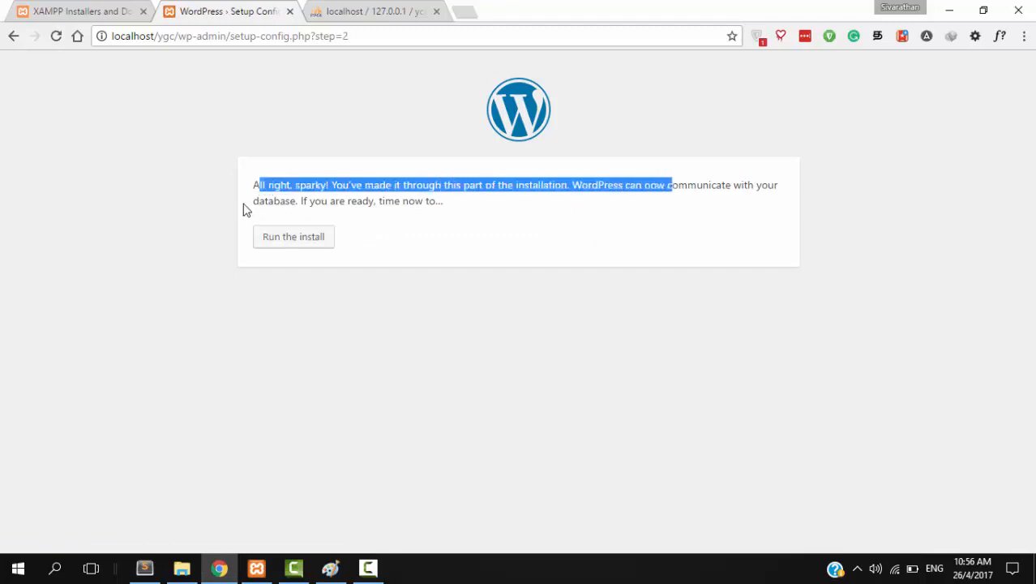
{"action": "left_click", "coordinate": [313, 239]}
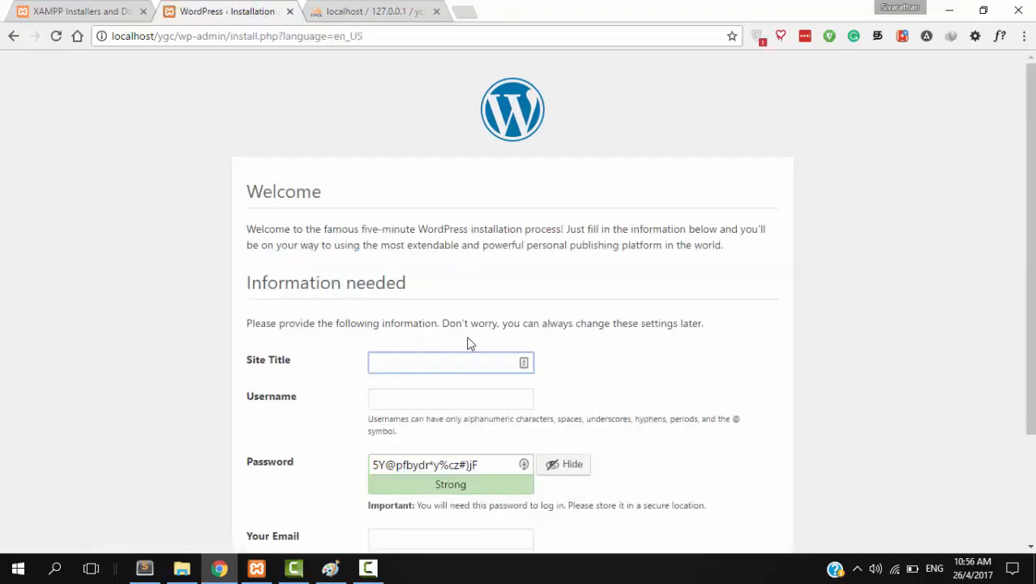
{"action": "scroll", "coordinate": [465, 349], "scroll_direction": "down", "scroll_amount": 2}
{"action": "scroll", "coordinate": [389, 324], "scroll_direction": "up", "scroll_amount": 1}
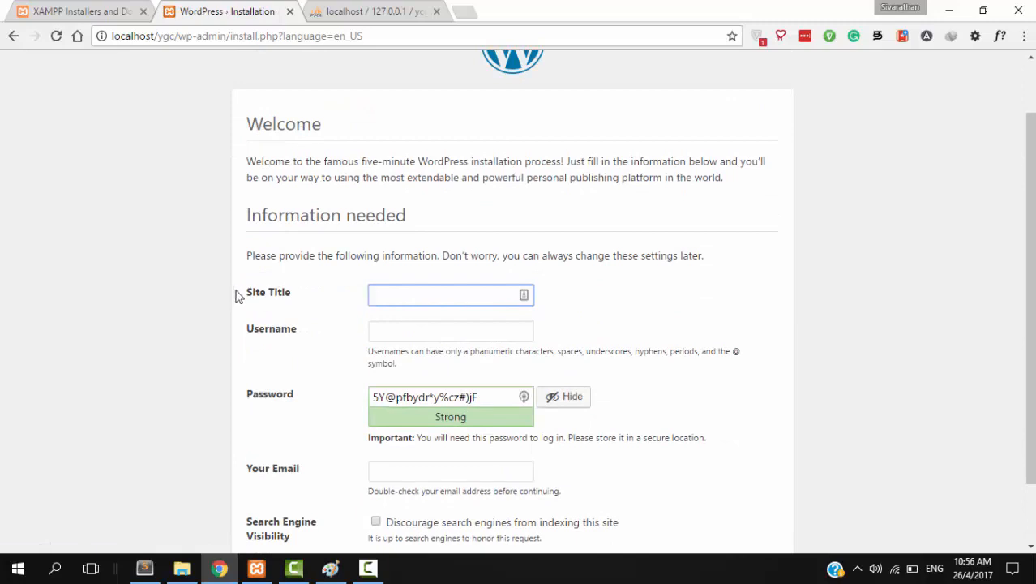
{"action": "scroll", "coordinate": [285, 301], "scroll_direction": "down", "scroll_amount": 1}
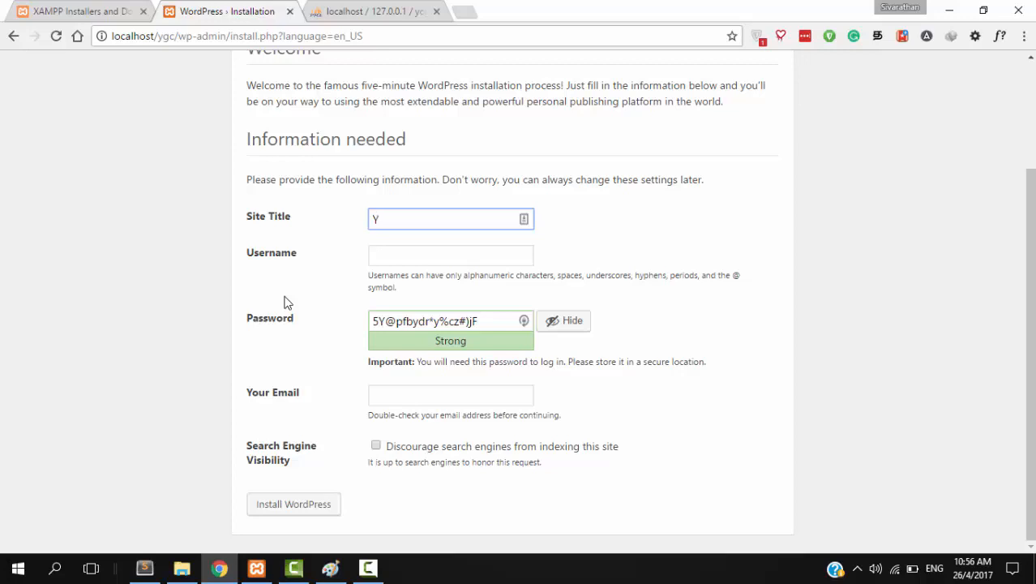
- Enter the site title 'Yarl geek challenge', then outline the left box in Paint
{"action": "type", "text": "arl geek challenge"}
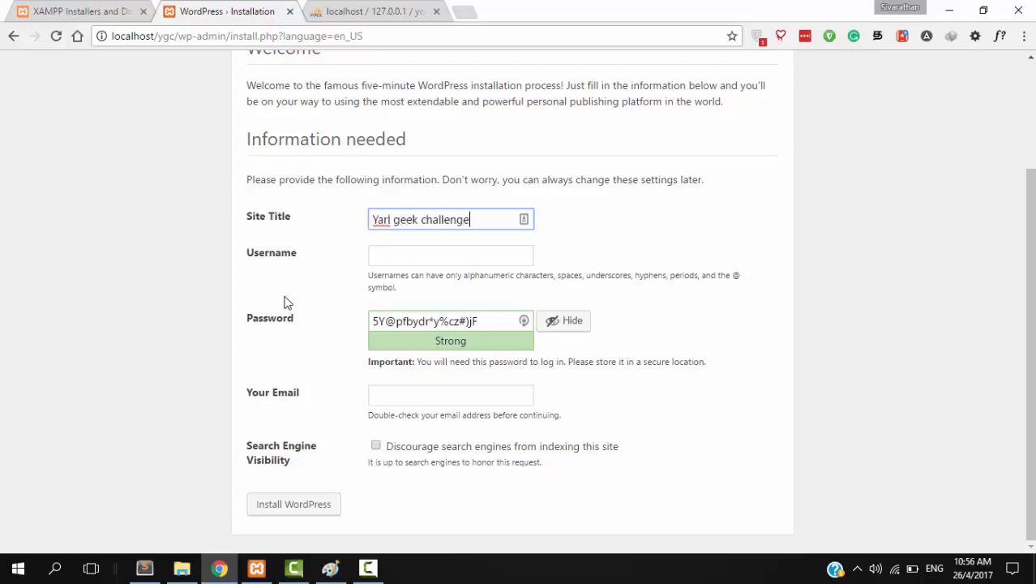
{"action": "key", "text": "Tab"}
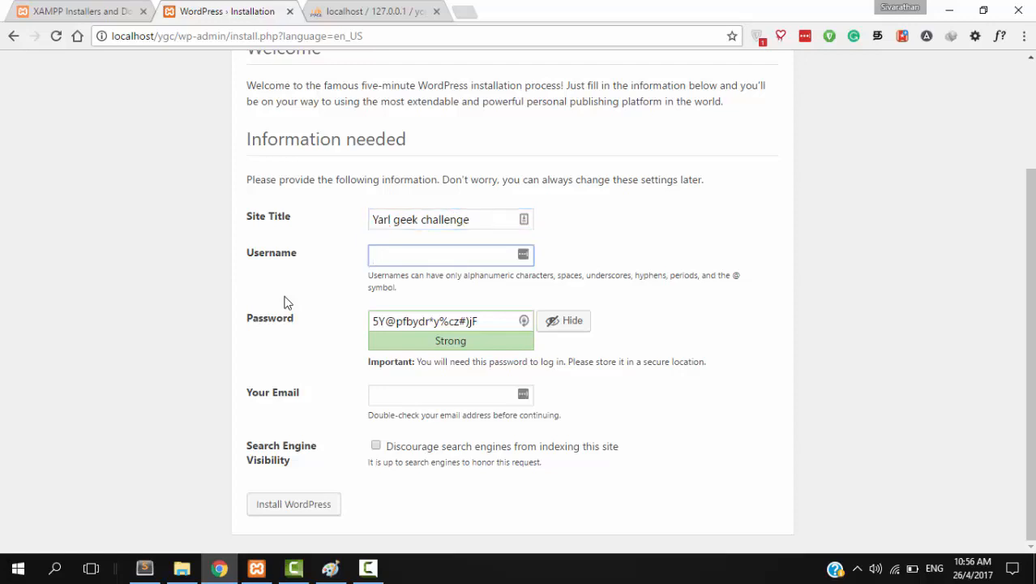
{"action": "left_click", "coordinate": [330, 568]}
{"action": "mouse_move", "coordinate": [29, 157]}
{"action": "left_mouse_down"}
{"action": "mouse_move", "coordinate": [64, 286]}
{"action": "mouse_move", "coordinate": [33, 166]}
{"action": "mouse_move", "coordinate": [158, 255]}
{"action": "mouse_move", "coordinate": [51, 272]}
{"action": "left_mouse_up"}
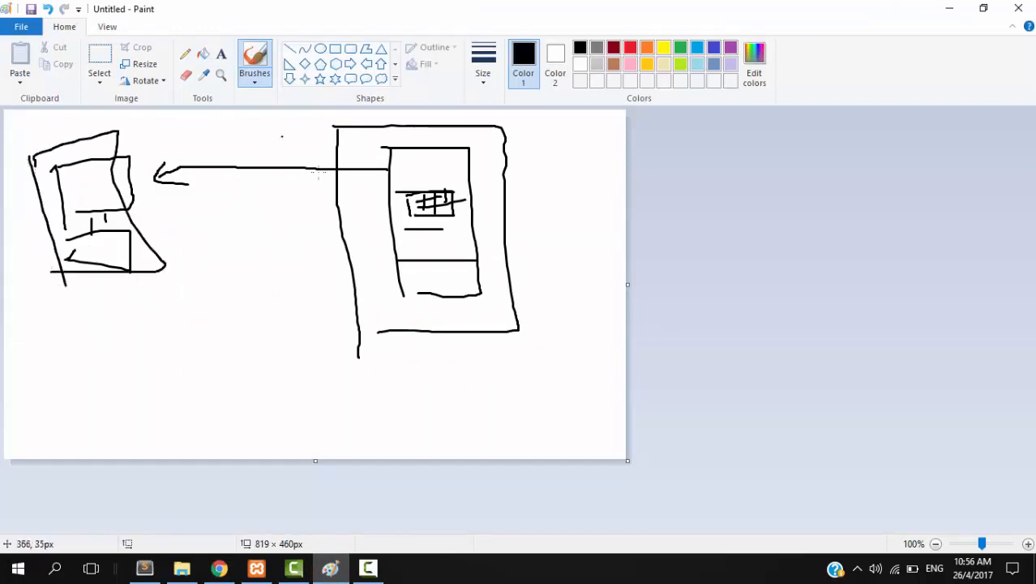
- Draw a stick figure with head, arms and legs beside the large box, then return to Chrome
{"action": "mouse_move", "coordinate": [278, 261]}
{"action": "left_mouse_down"}
{"action": "mouse_move", "coordinate": [288, 332]}
{"action": "mouse_move", "coordinate": [284, 324]}
{"action": "left_mouse_up"}
{"action": "mouse_move", "coordinate": [301, 318]}
{"action": "left_mouse_down"}
{"action": "mouse_move", "coordinate": [305, 329]}
{"action": "mouse_move", "coordinate": [284, 350]}
{"action": "mouse_move", "coordinate": [305, 351]}
{"action": "left_mouse_up"}
{"action": "mouse_move", "coordinate": [302, 292]}
{"action": "left_mouse_down"}
{"action": "mouse_move", "coordinate": [329, 277]}
{"action": "mouse_move", "coordinate": [340, 296]}
{"action": "left_mouse_up"}
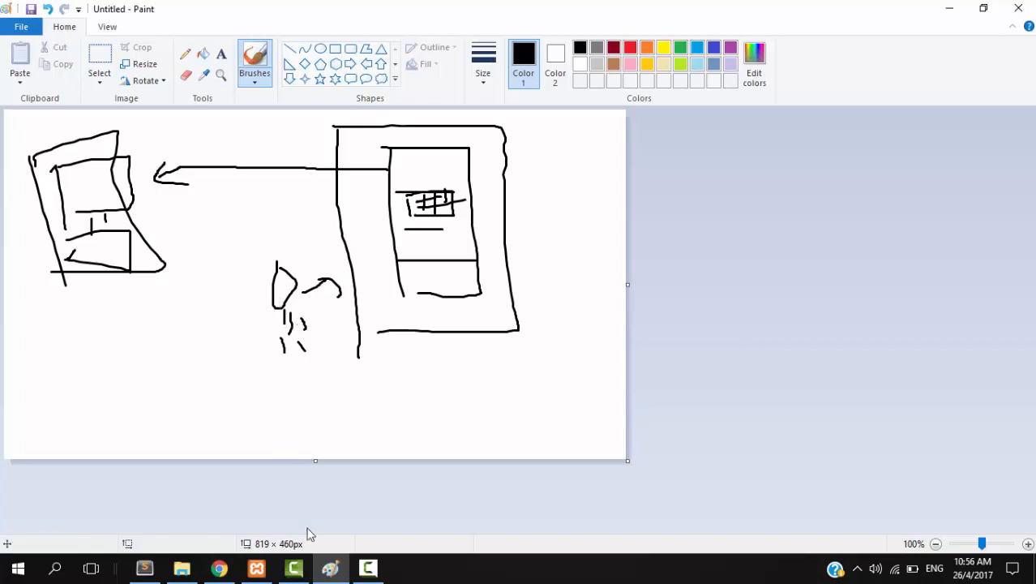
{"action": "left_click", "coordinate": [219, 568]}
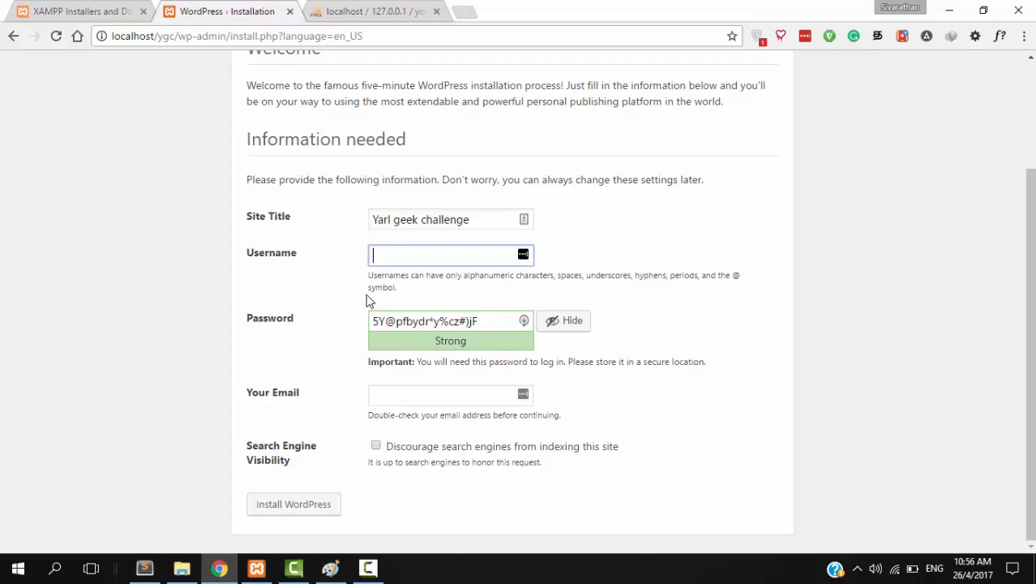
- Set the admin username to admin with the chosen password, confirming the weak password
{"action": "type", "text": "admin"}
{"action": "key", "text": "Tab"}
{"action": "type", "text": "y"}
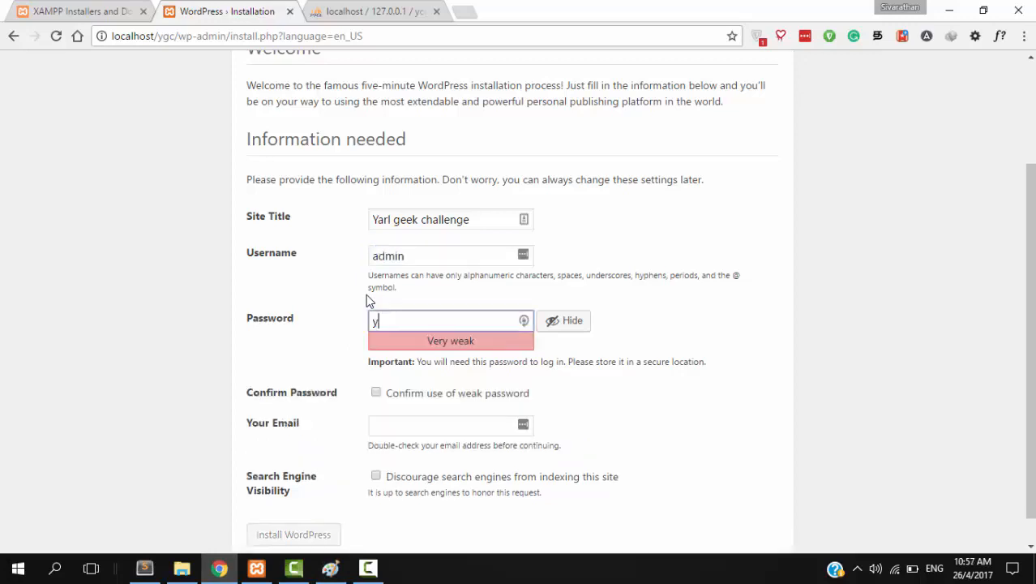
{"action": "type", "text": "gc@adm"}
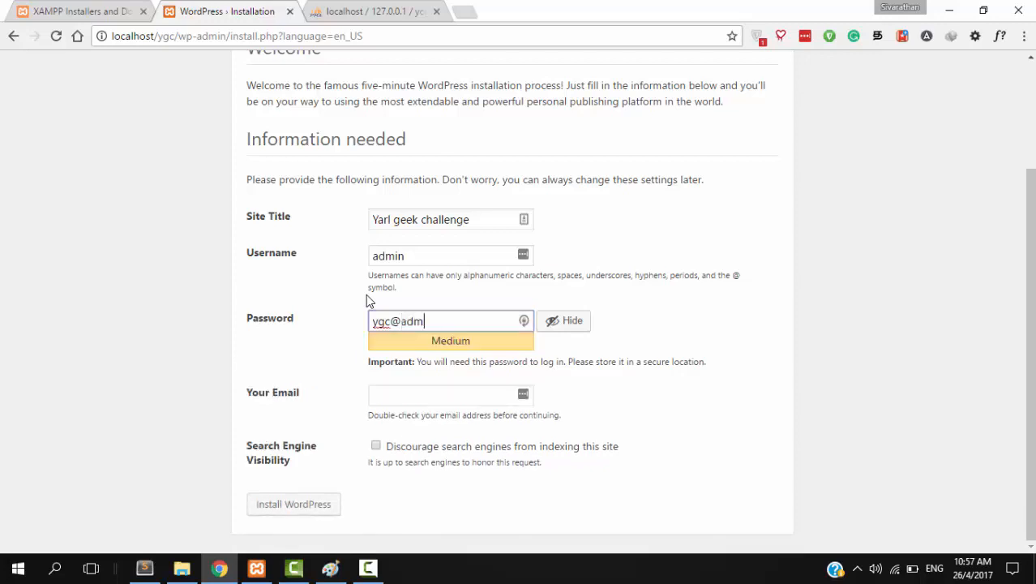
{"action": "type", "text": "in"}
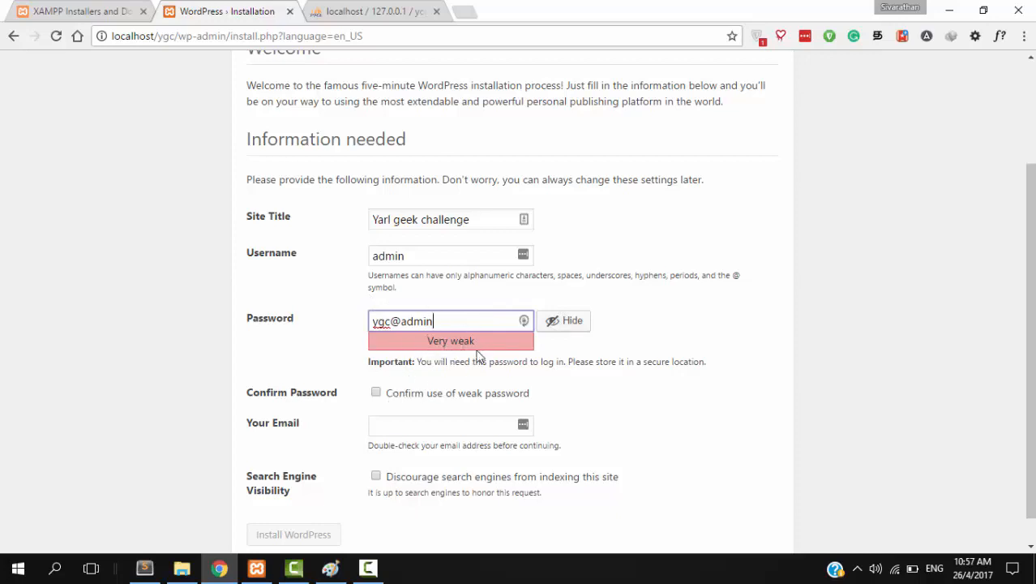
{"action": "left_click_drag", "start_coordinate": [428, 342], "coordinate": [501, 339]}
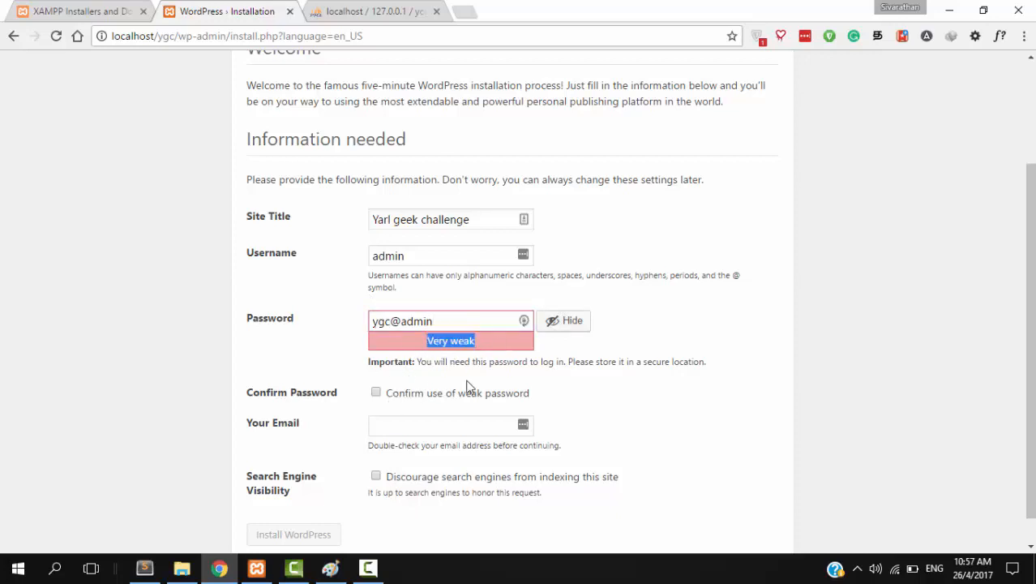
{"action": "left_click", "coordinate": [376, 394]}
- Enter the admin e-mail address, discourage search engine indexing, and install WordPress
{"action": "left_click", "coordinate": [403, 422]}
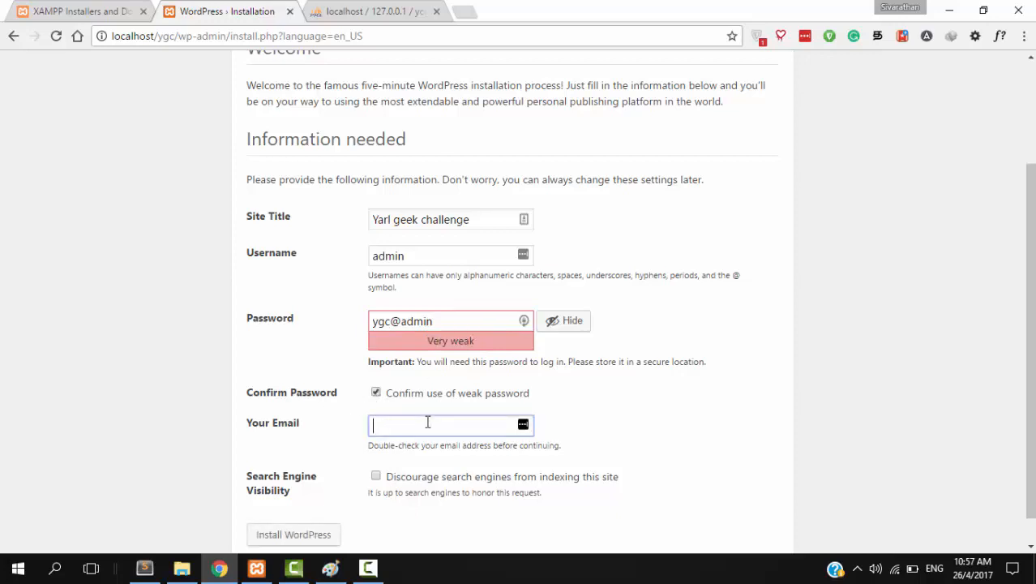
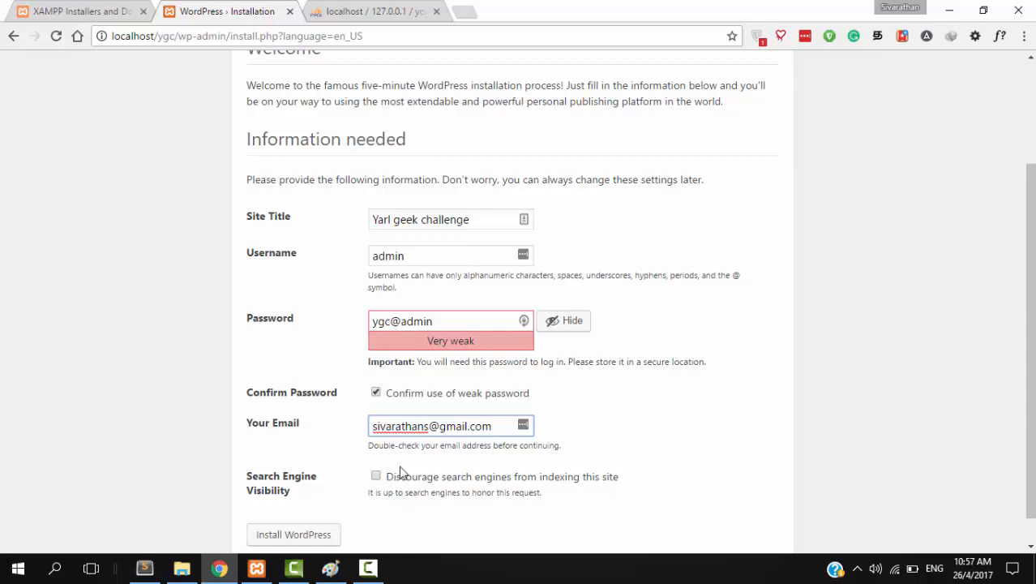
{"action": "scroll", "coordinate": [389, 483], "scroll_direction": "down", "scroll_amount": 1}
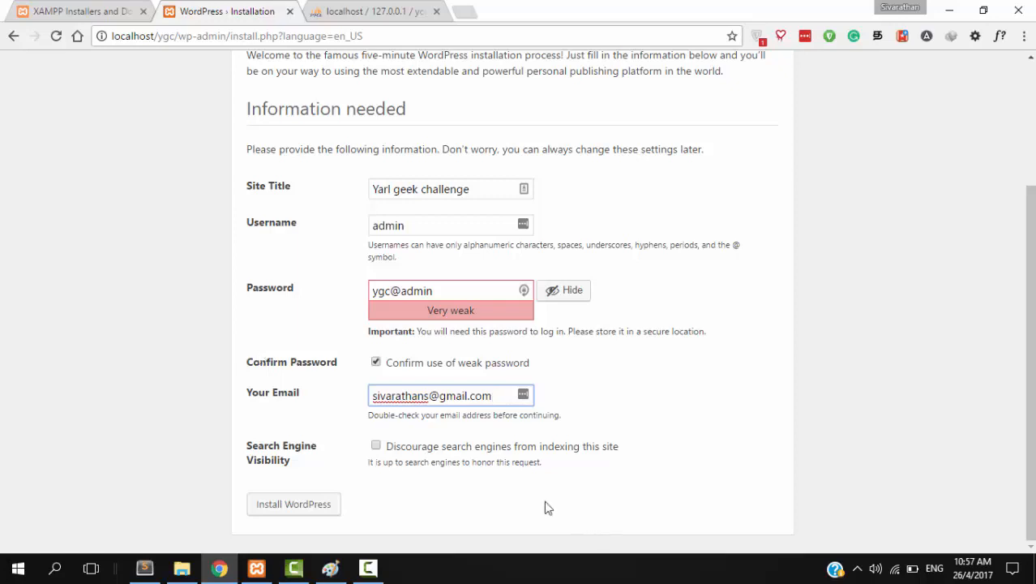
{"action": "left_click", "coordinate": [398, 450]}
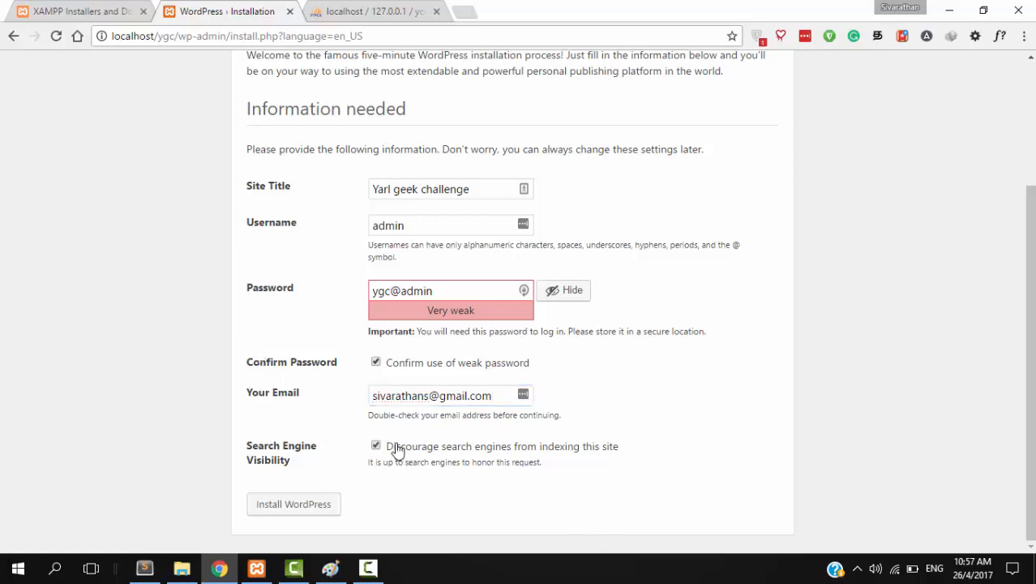
{"action": "left_click", "coordinate": [315, 504]}
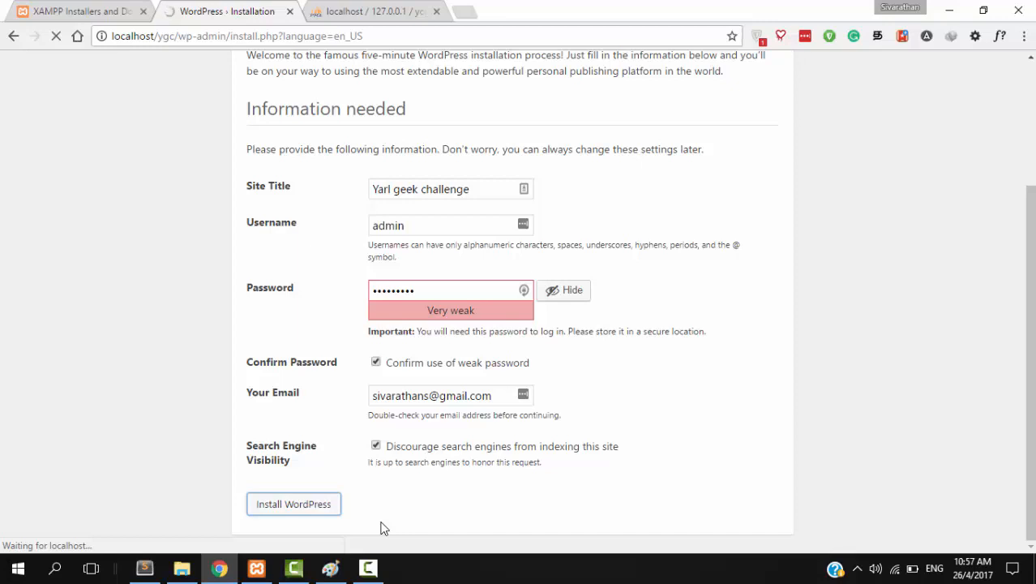
- From the success page, log in as admin using the account password
{"action": "scroll", "coordinate": [384, 528], "scroll_direction": "up", "scroll_amount": 3}
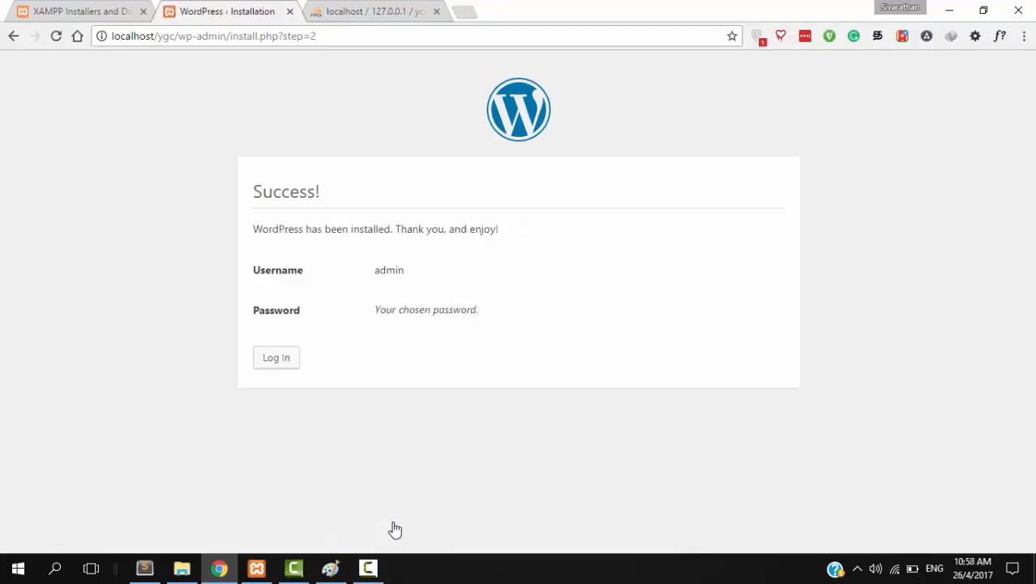
{"action": "left_click_drag", "start_coordinate": [284, 229], "coordinate": [503, 228]}
{"action": "left_click", "coordinate": [278, 366]}
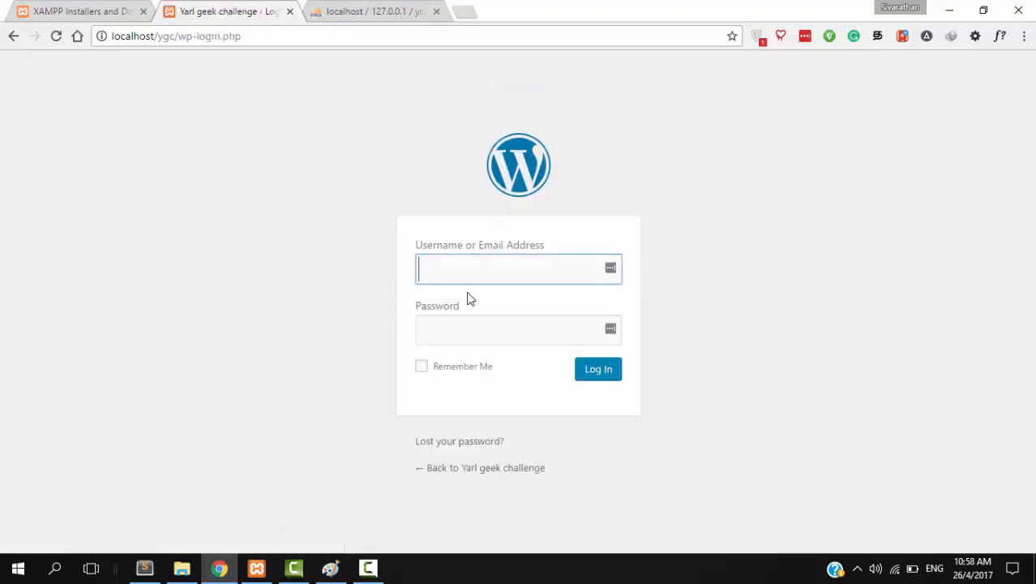
{"action": "type", "text": "admin"}
{"action": "key", "text": "Tab"}
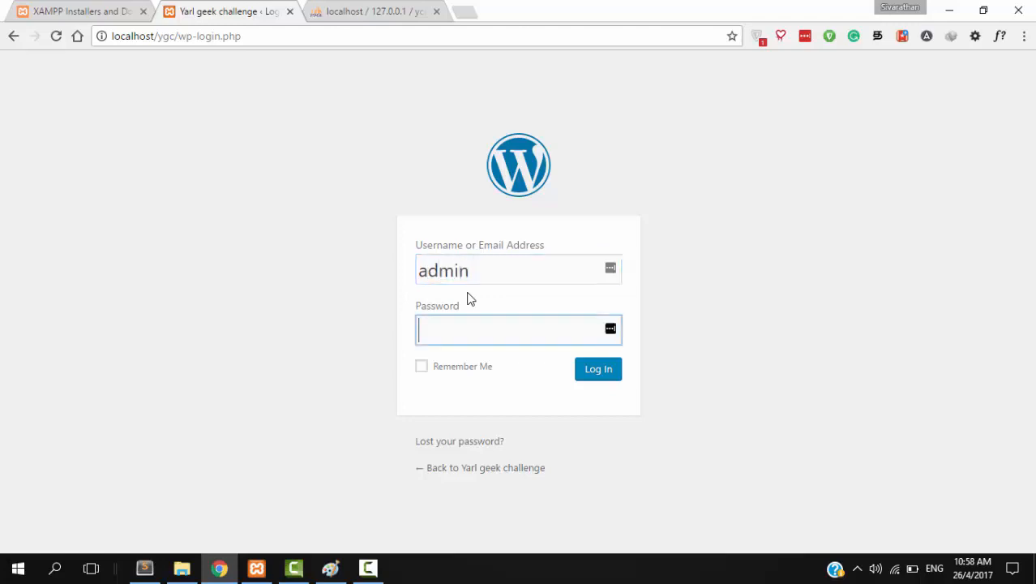
{"action": "type", "text": "admin1234"}
{"action": "key", "text": "Return"}
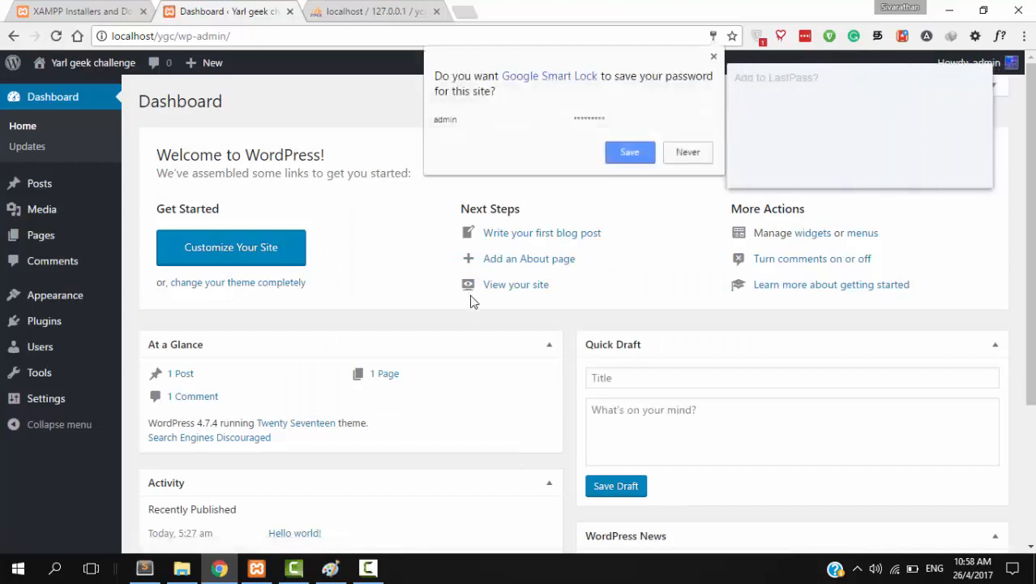
- Close the Google Smart Lock and LastPass save-password popups on the dashboard
{"action": "left_click", "coordinate": [713, 56]}
{"action": "left_click", "coordinate": [912, 167]}
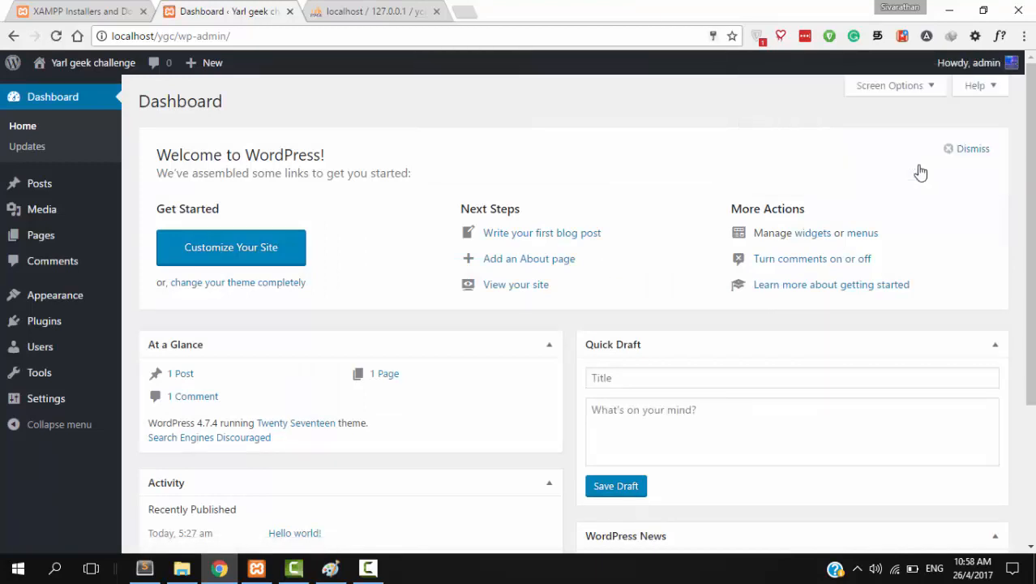
{"action": "mouse_move", "coordinate": [3, 193]}
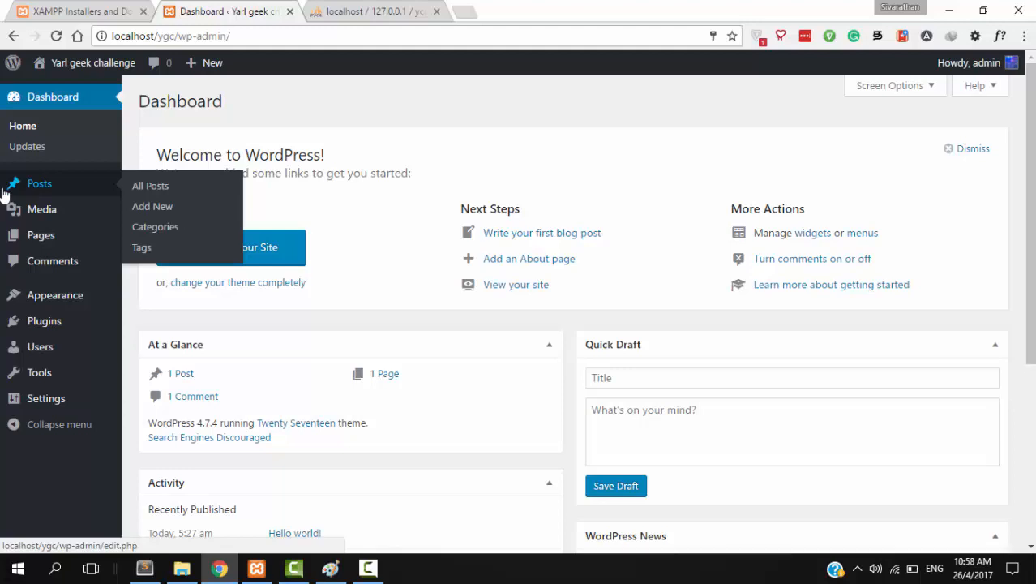
{"action": "mouse_move", "coordinate": [47, 409]}
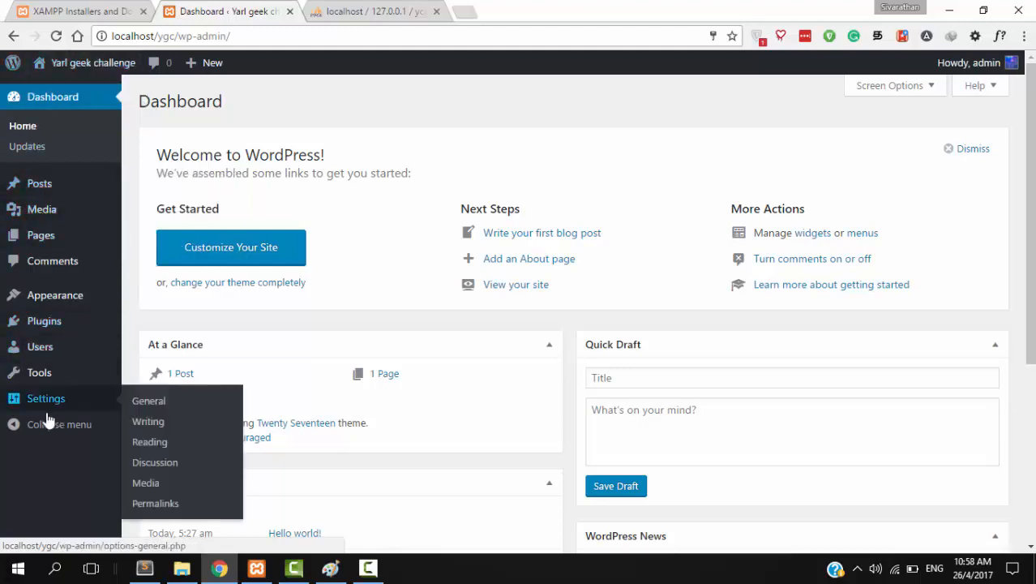